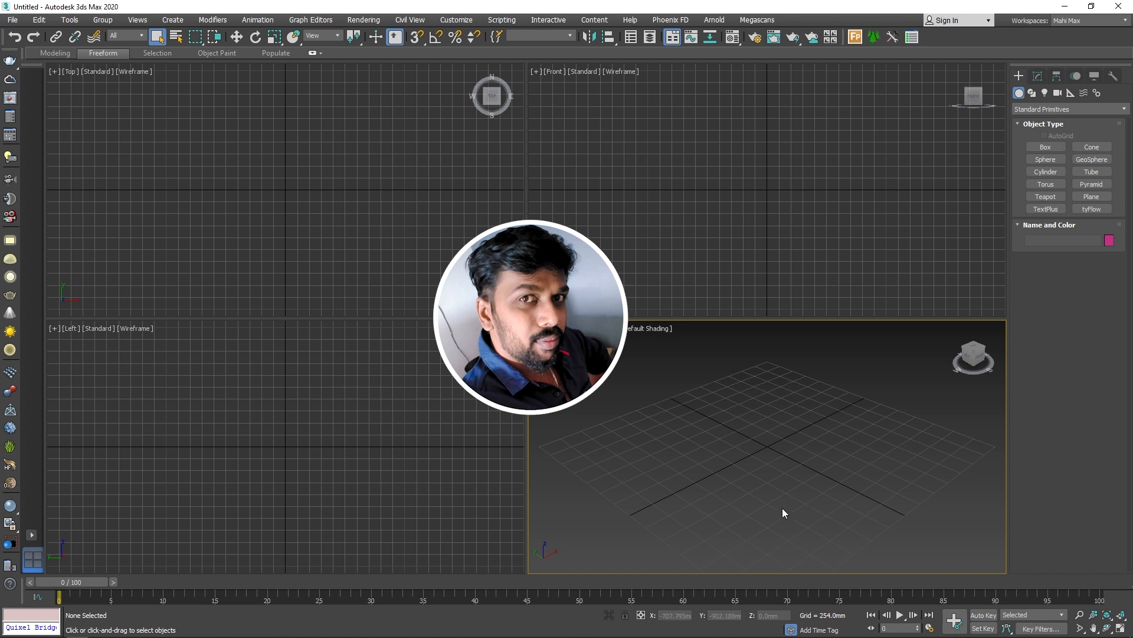
Create a Fluids Liquid object beyond the grid in the perspective view, with an icon size of about 1196 mm, and maximize that viewport.
click(1043, 111)
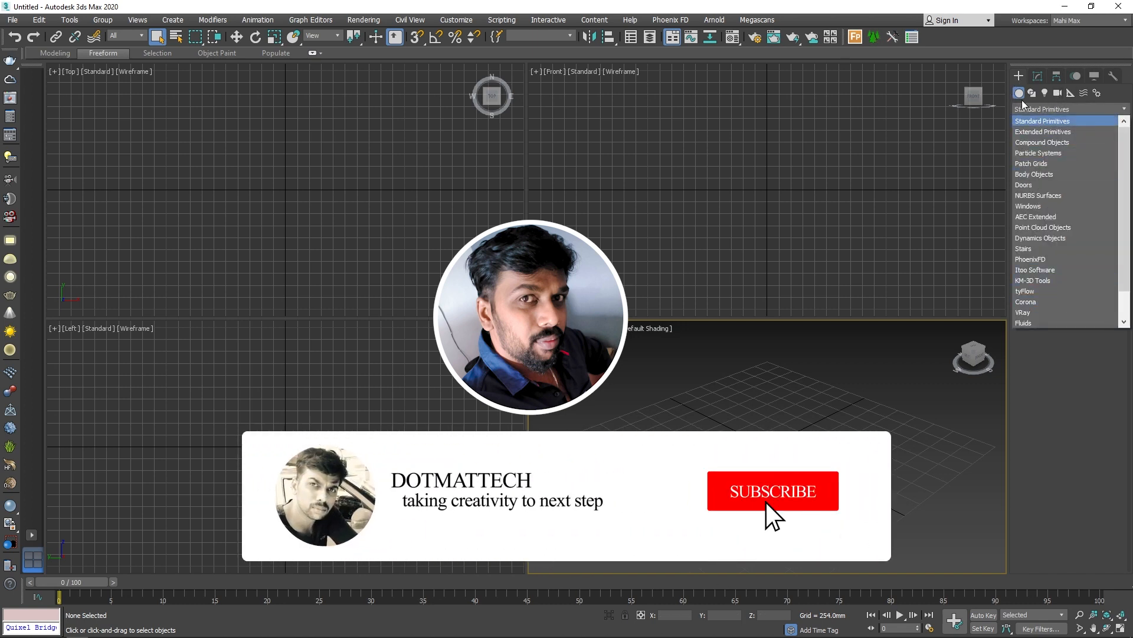
click(1046, 322)
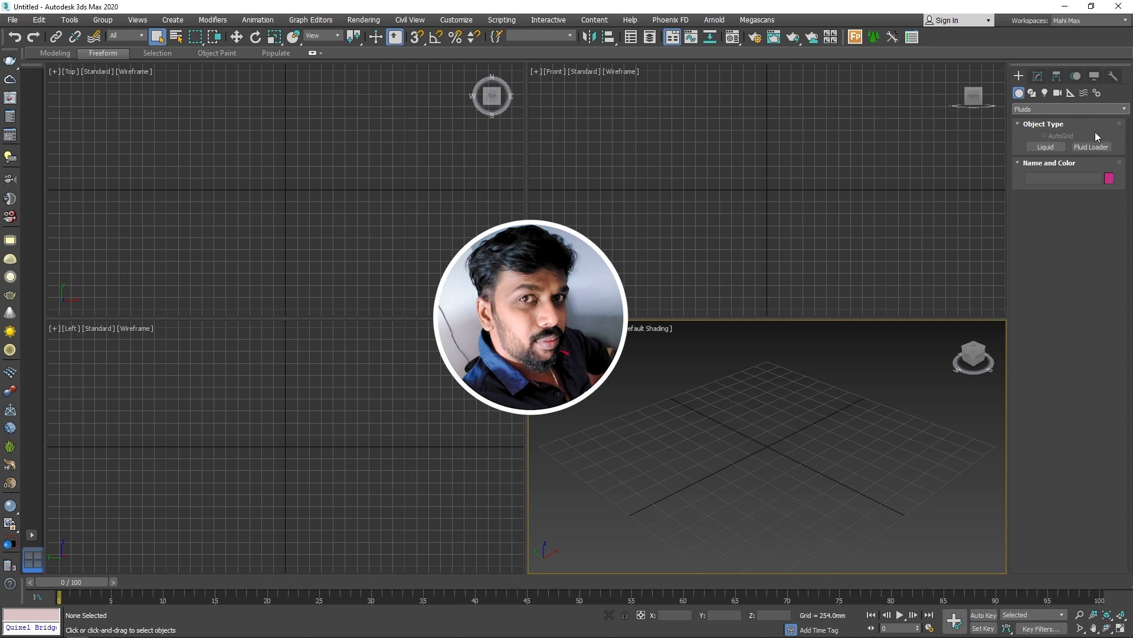
click(1040, 148)
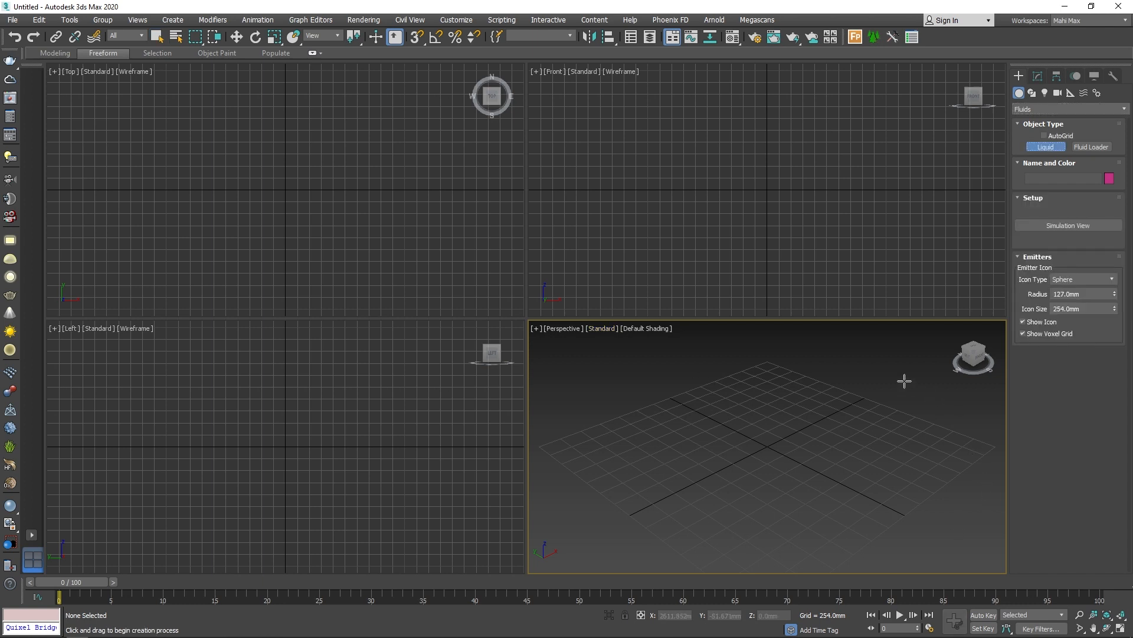
drag(905, 381, 931, 420)
scroll(931, 407, up, 6)
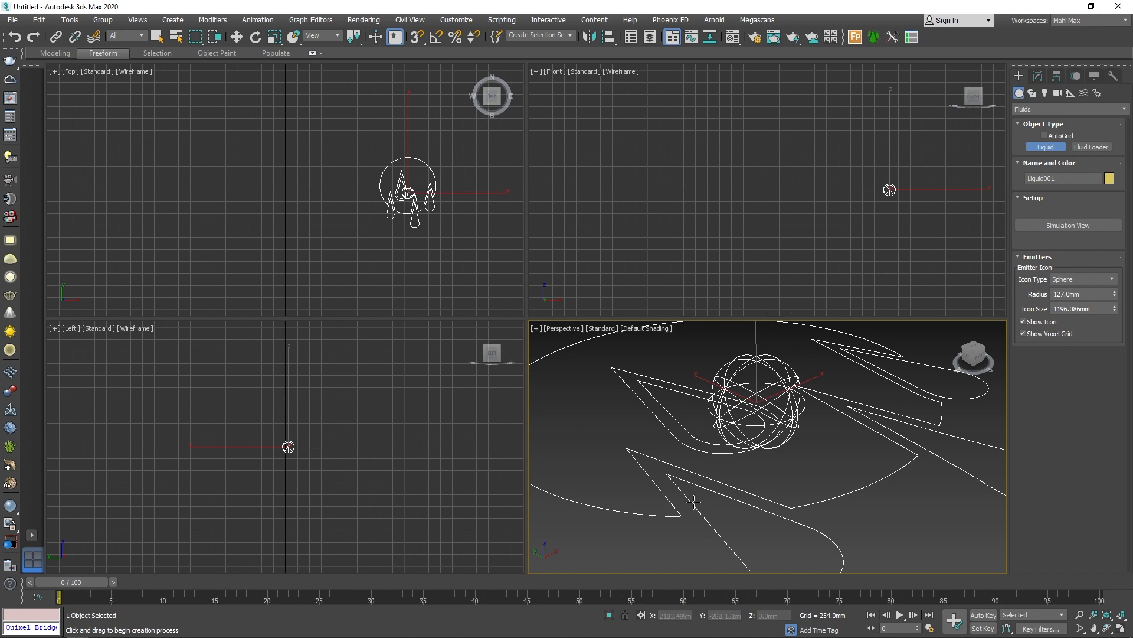
key(alt+w)
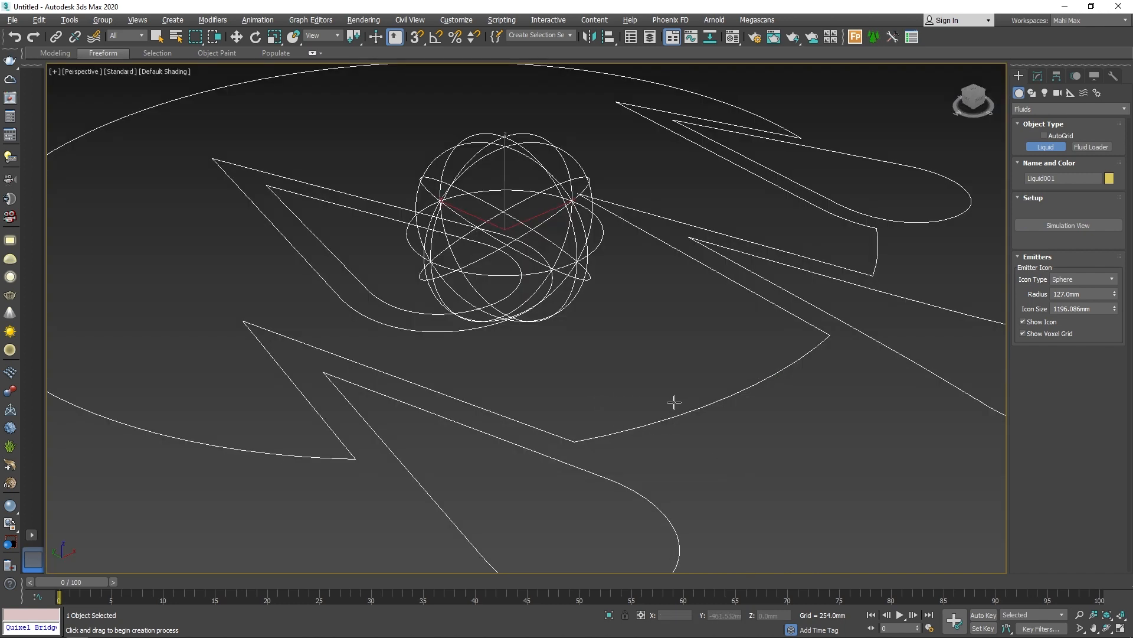
scroll(779, 324, down, 5)
scroll(781, 342, up, 2)
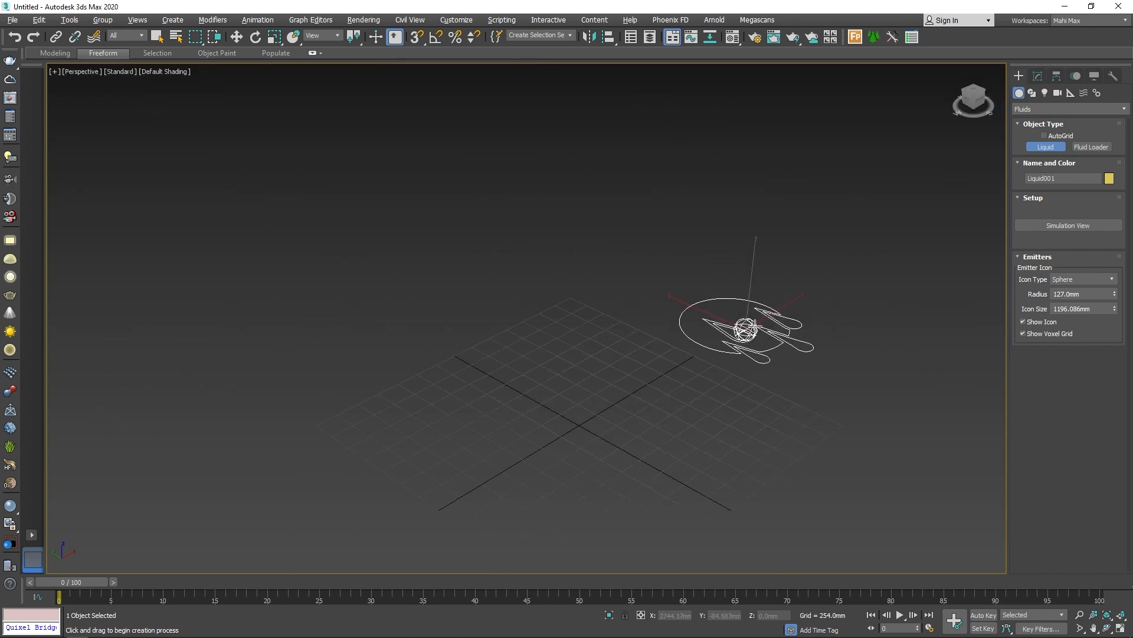
Try the Box, Plane and Custom icon types on the liquid's emitter.
click(1036, 77)
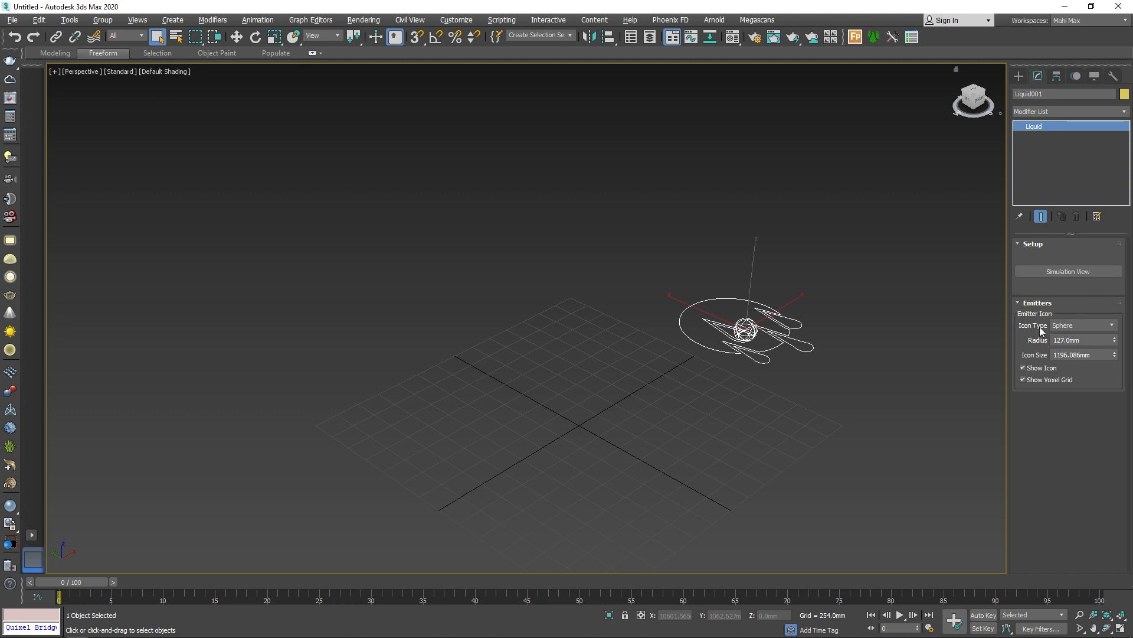
click(1092, 325)
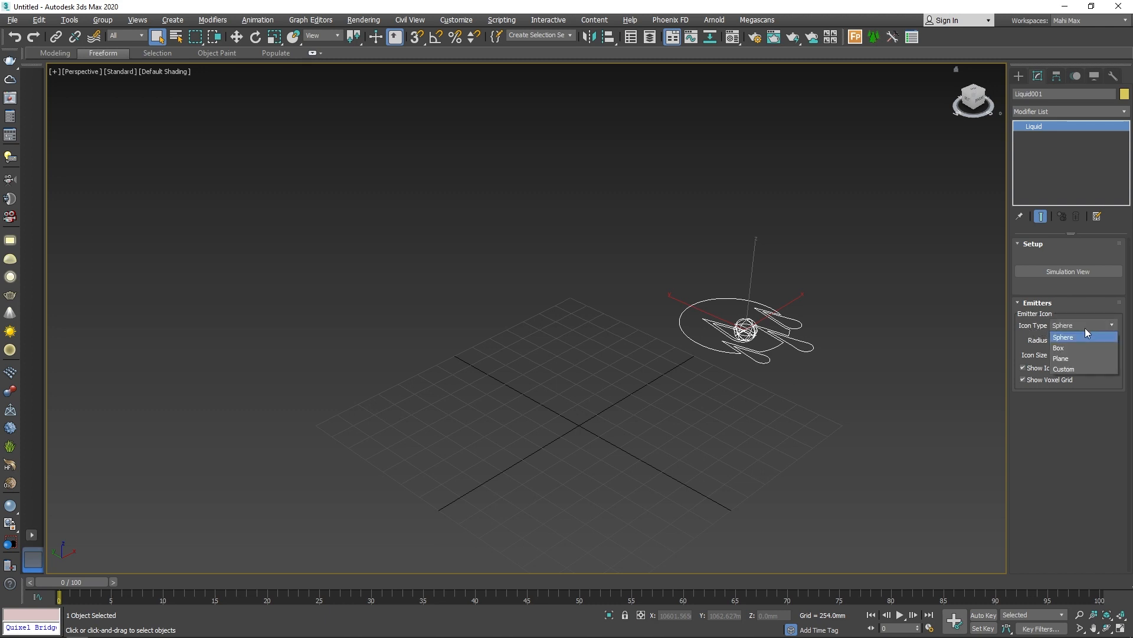
click(1066, 351)
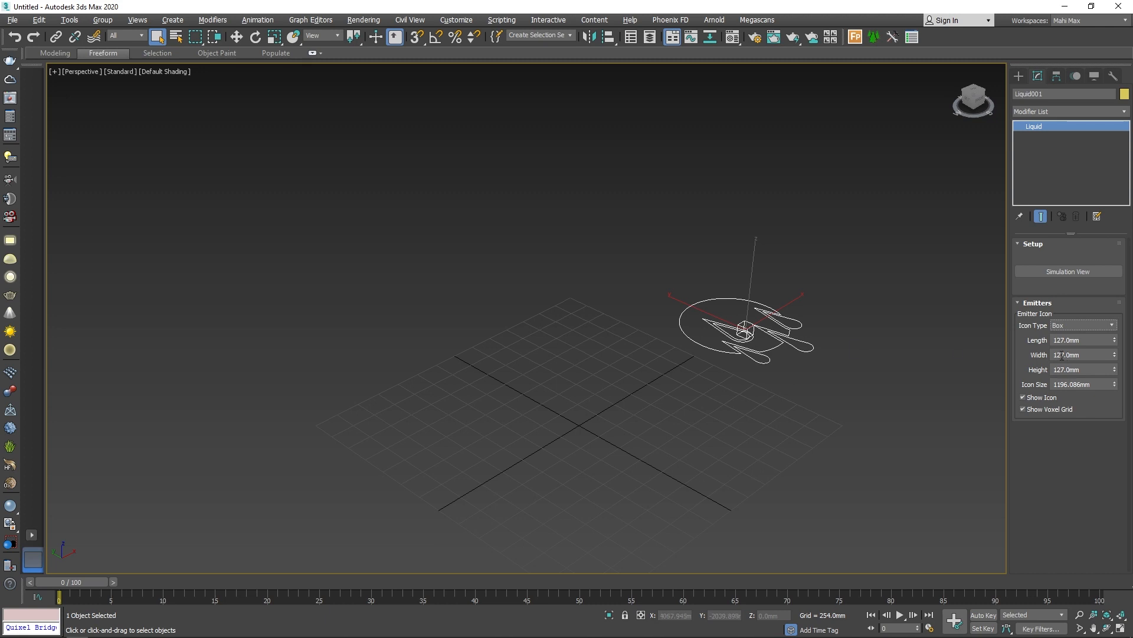
scroll(1082, 329, down, 1)
click(1087, 324)
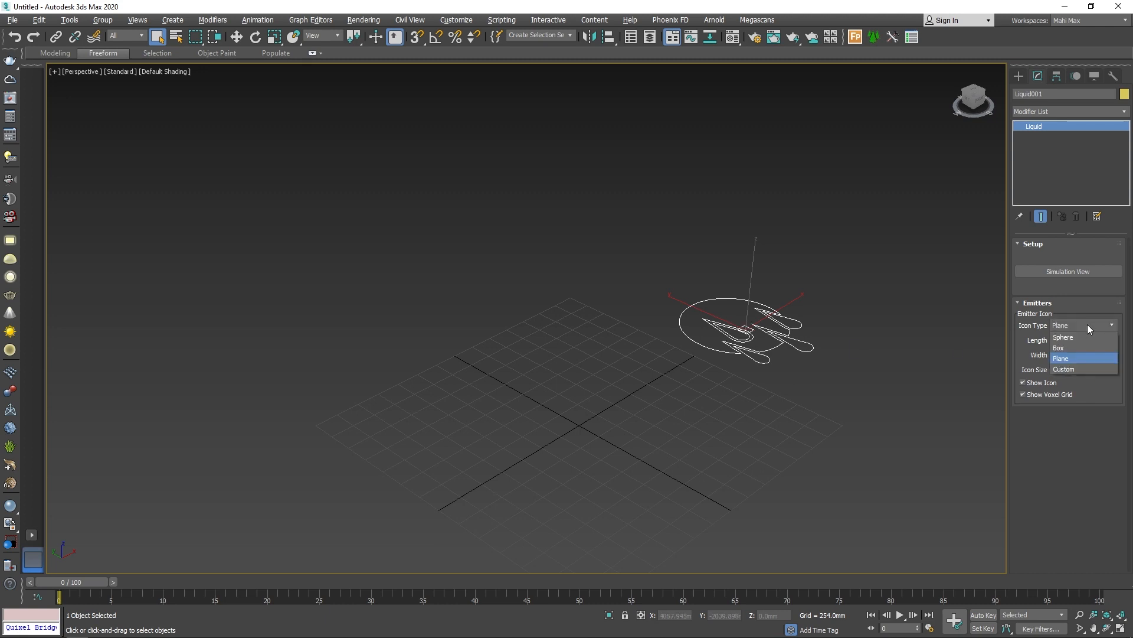
click(1065, 369)
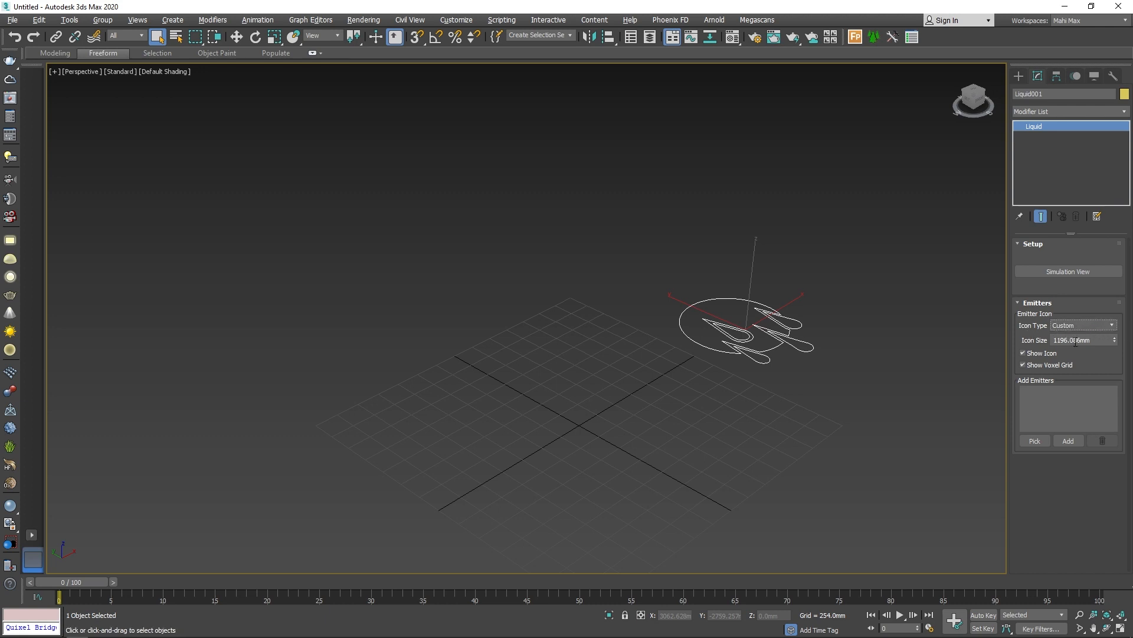
Enlarge the liquid's icon size to about 3040 mm and set its emitter icon type to Sphere.
drag(1114, 341, 1115, 280)
click(1086, 323)
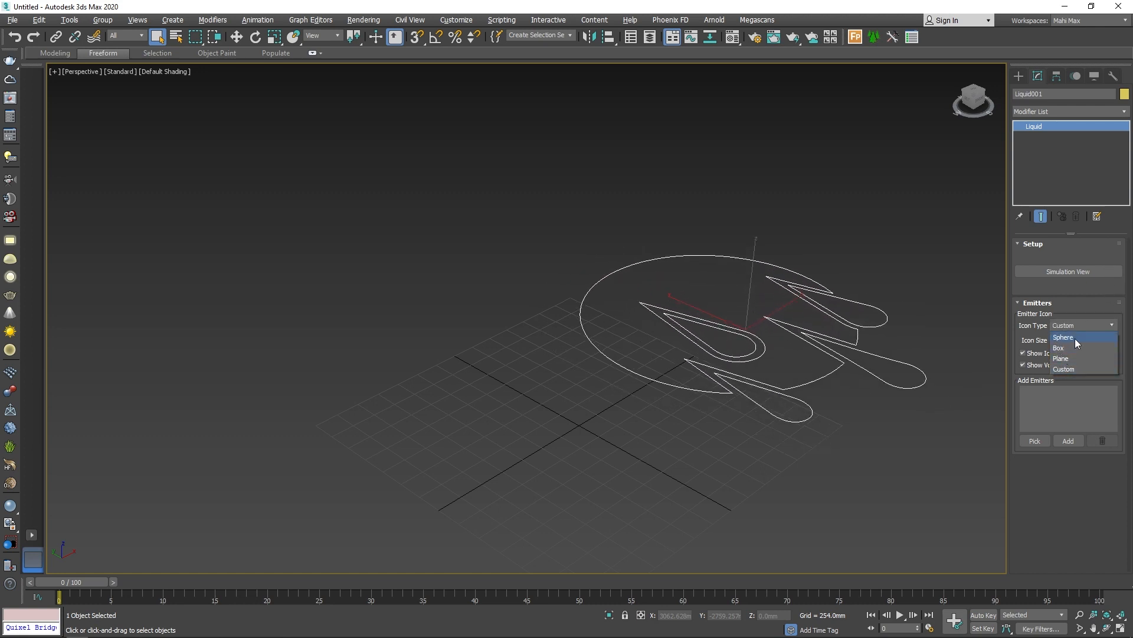
click(1075, 339)
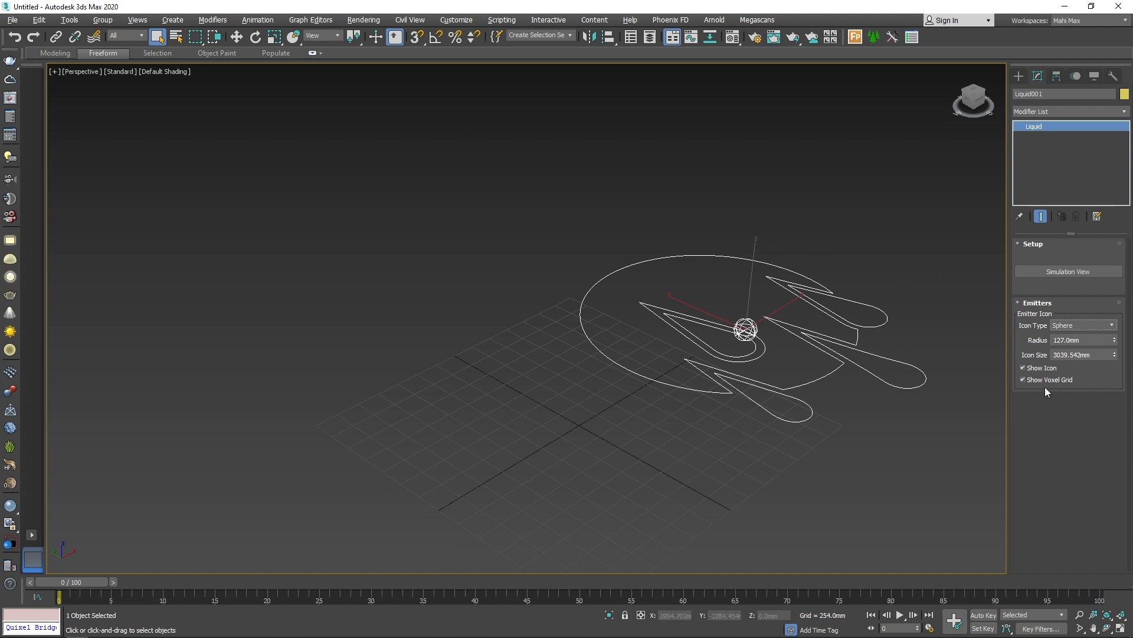
click(1024, 367)
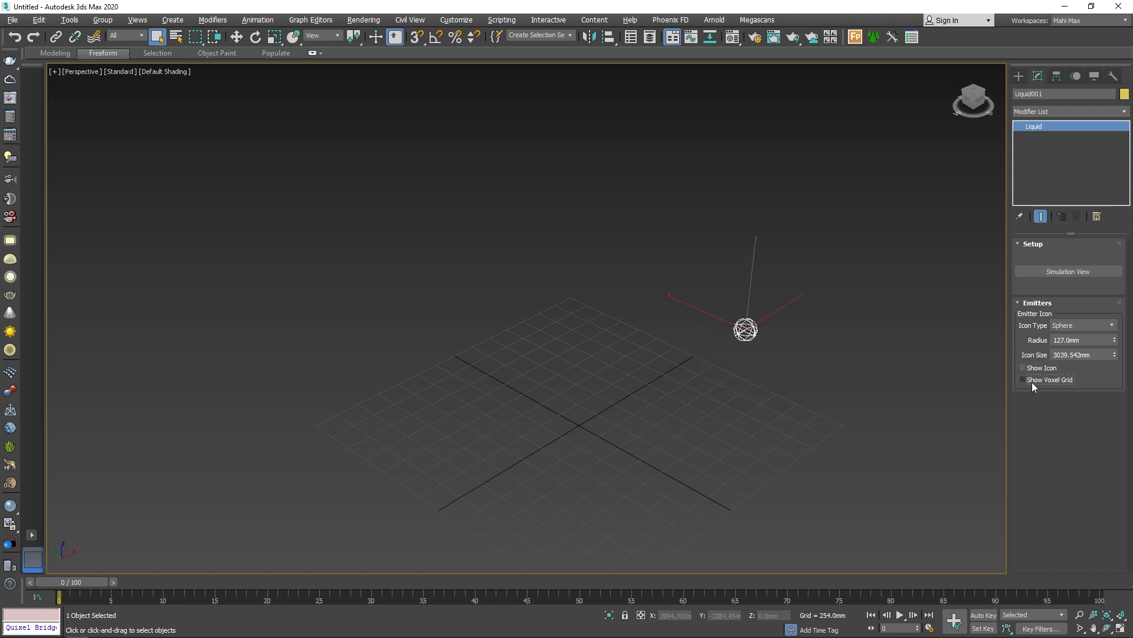
click(1038, 368)
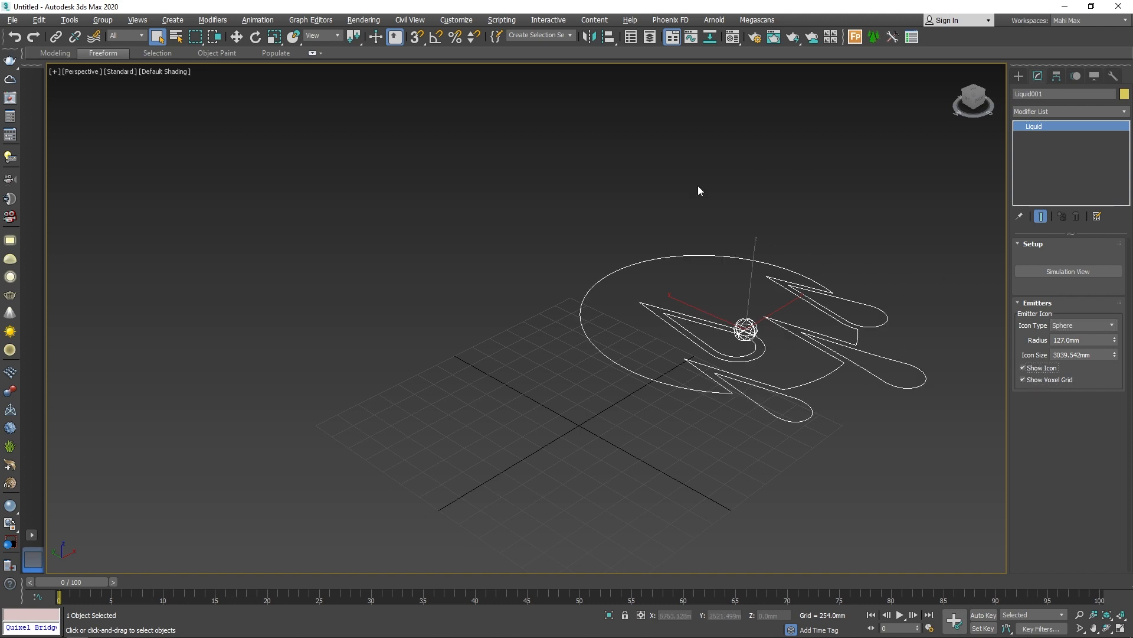
Move the liquid object along the X axis, farther from the grid, to about X 4602 mm.
right_click(721, 293)
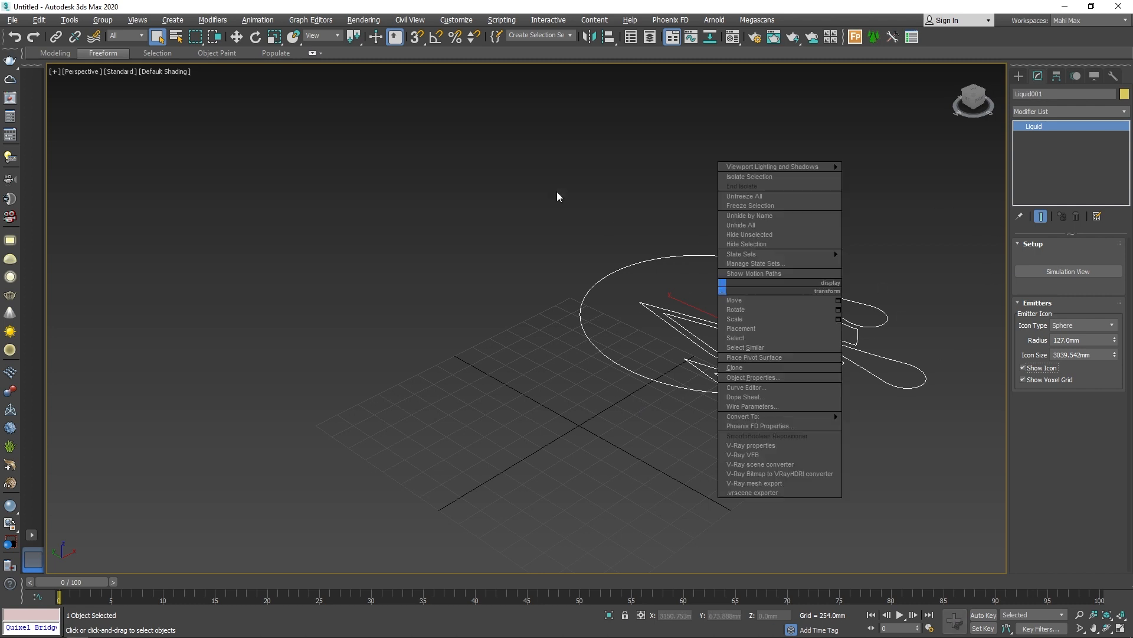
click(737, 345)
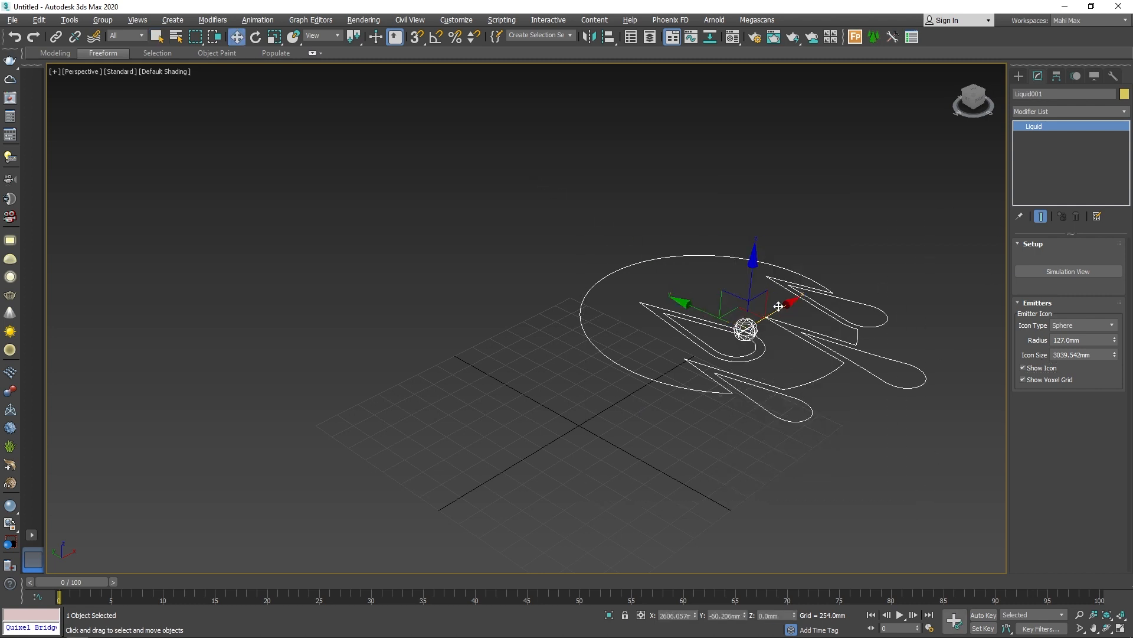
drag(779, 306, 869, 332)
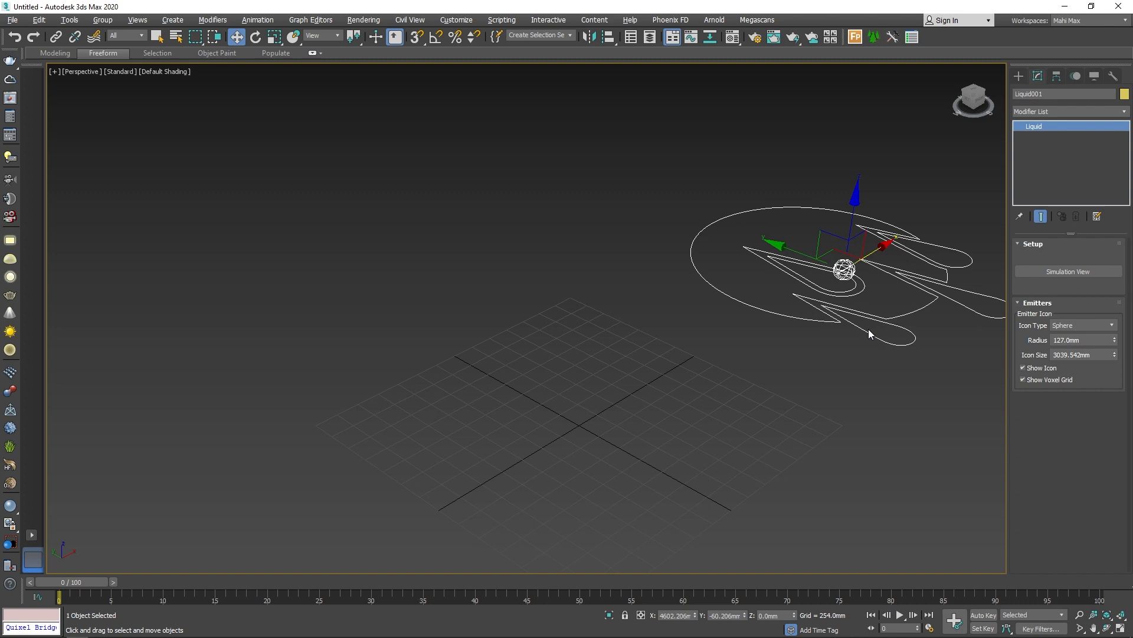
Create a standard primitive teapot with a radius of about 722 mm at the centre of the grid.
click(1019, 78)
click(1032, 110)
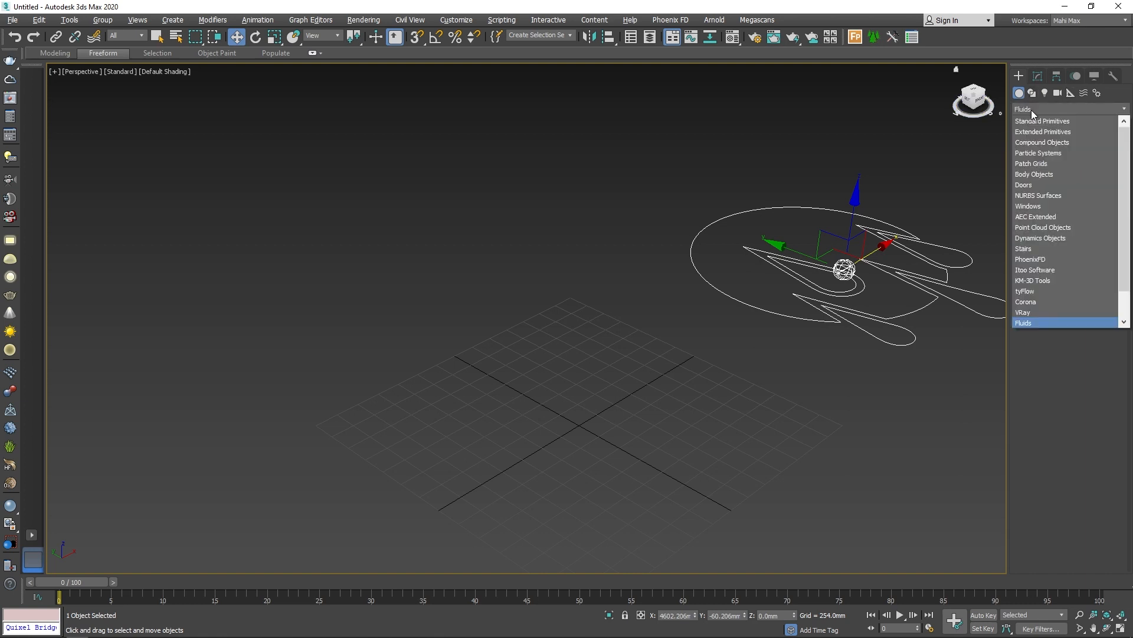
click(1029, 118)
click(1047, 197)
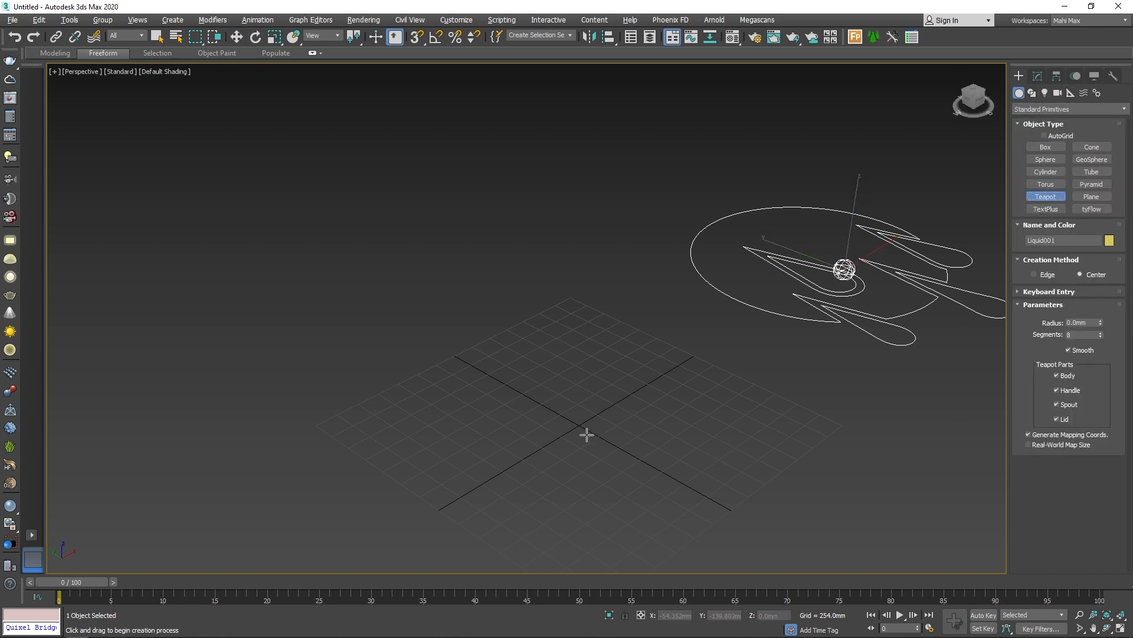
drag(576, 427, 624, 464)
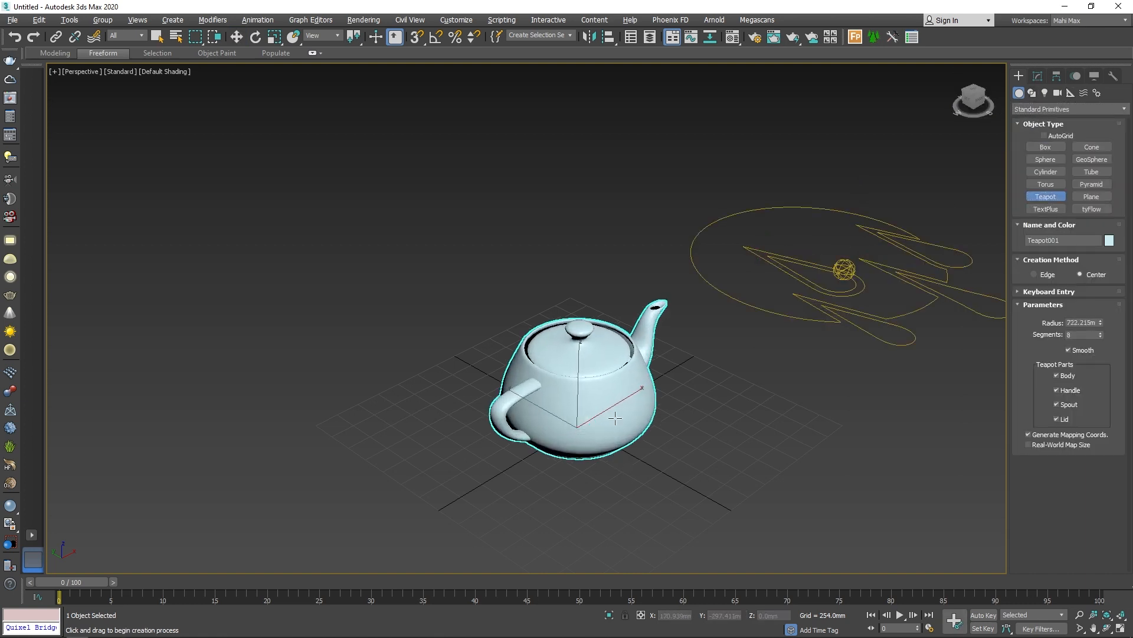
Remove the teapot's handle, spout and lid so that only the body remains as an open bowl.
click(1057, 390)
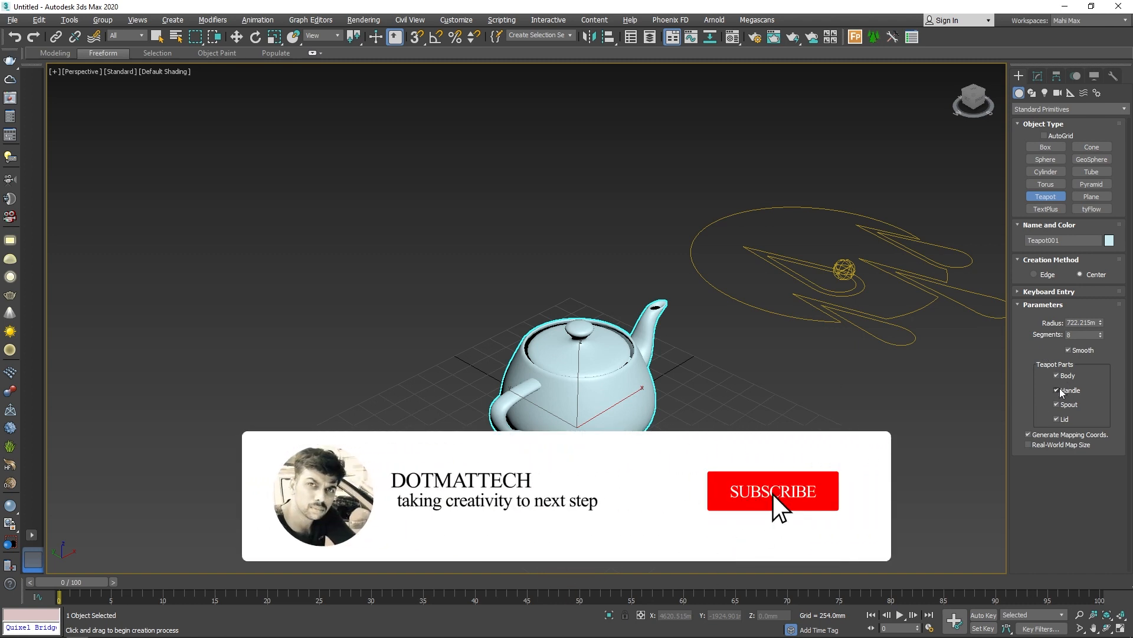
click(1056, 404)
click(1056, 419)
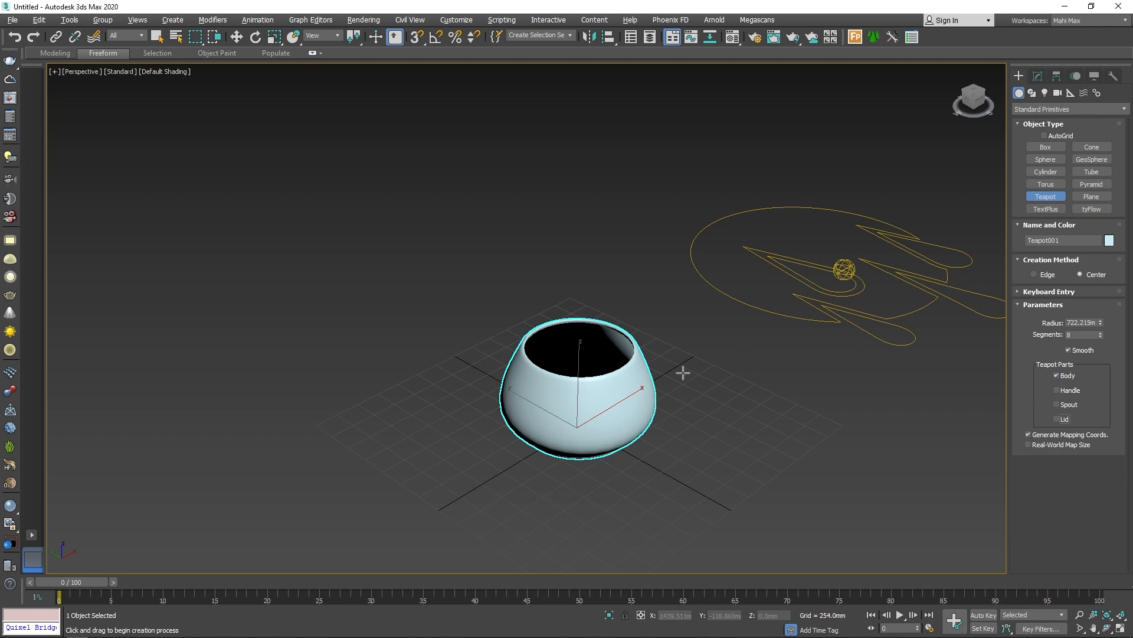
Create a small sphere with a radius of about 97 mm at the centre of the bowl.
alt+middle_drag(683, 372, 650, 388)
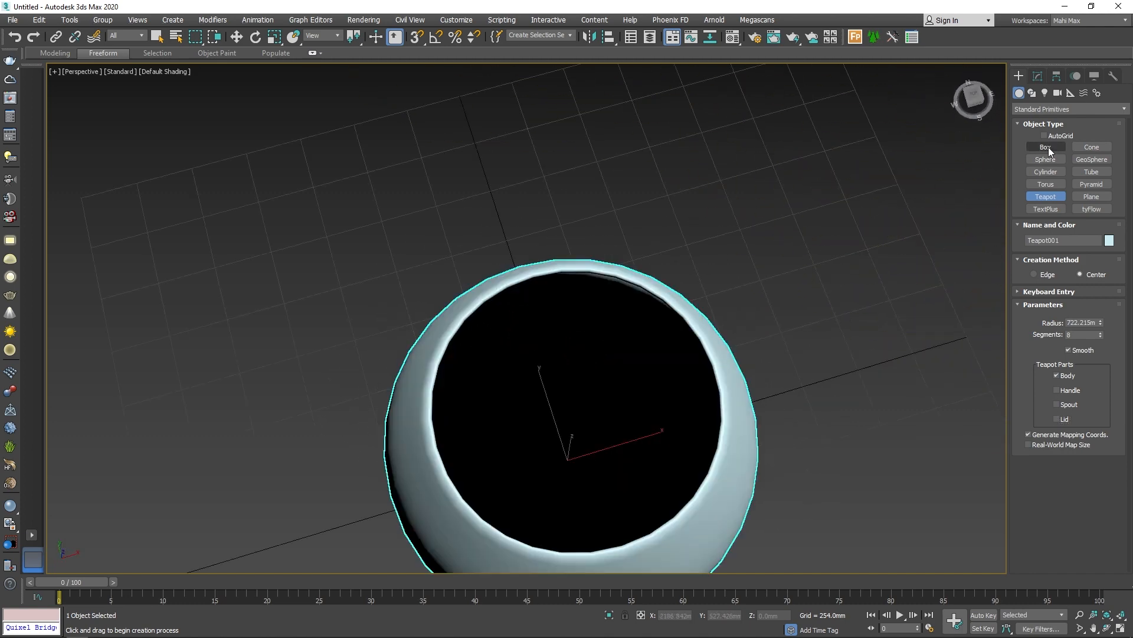
click(1046, 160)
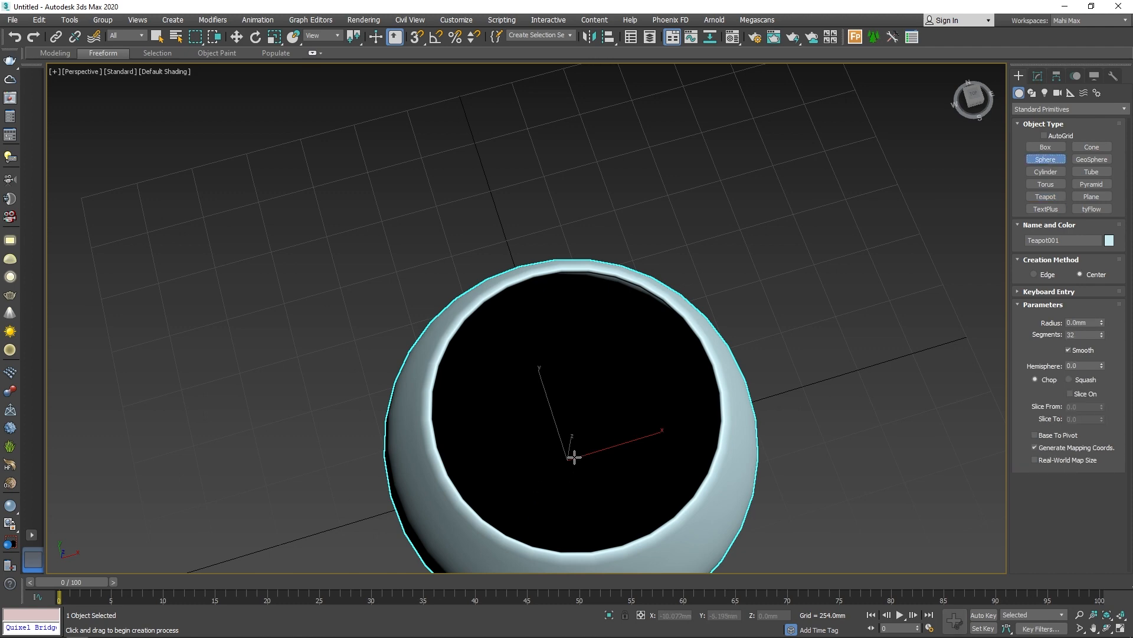
drag(574, 455, 588, 474)
scroll(591, 431, down, 6)
Raise the sphere vertically above the bowl's opening to about Z 1778 mm.
key(f)
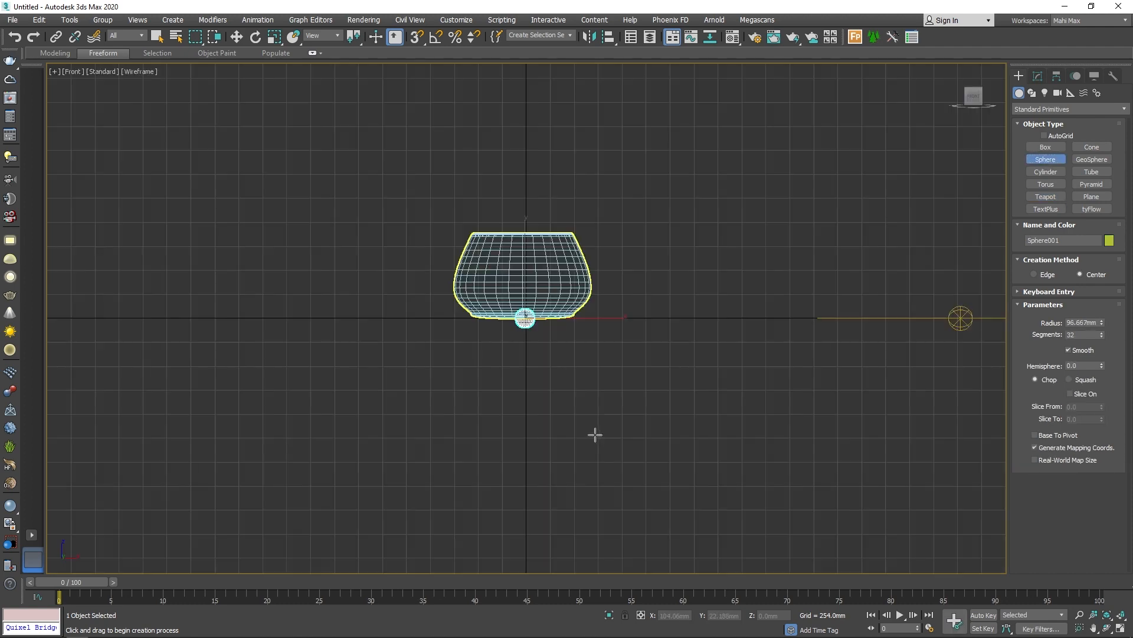
alt+middle_drag(611, 369, 632, 428)
key(w)
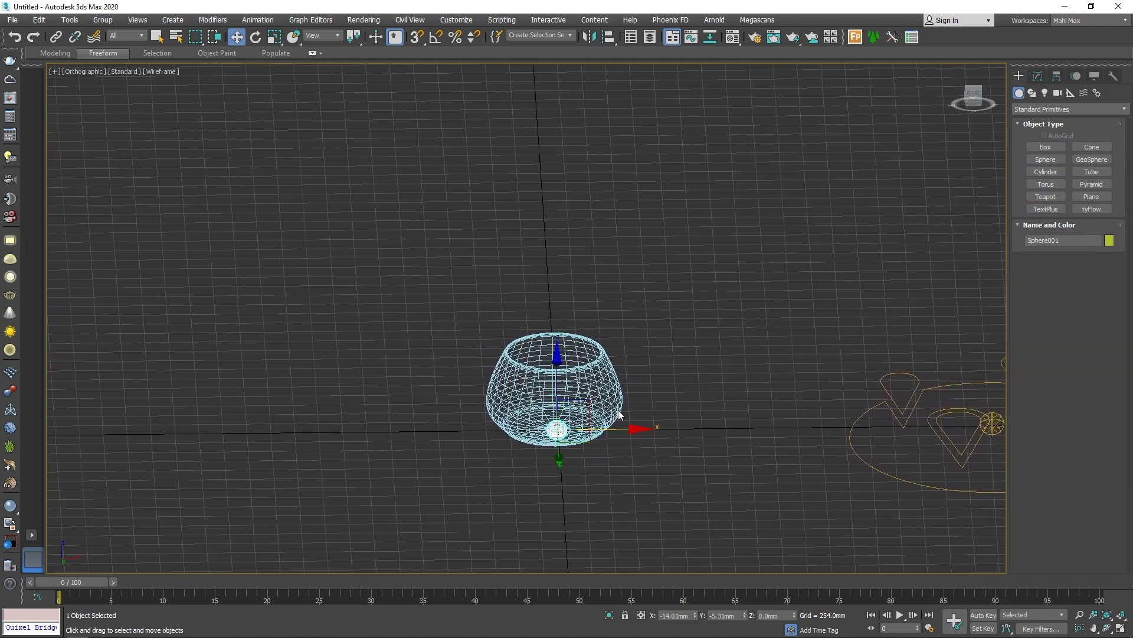
key(f)
scroll(535, 360, down, 3)
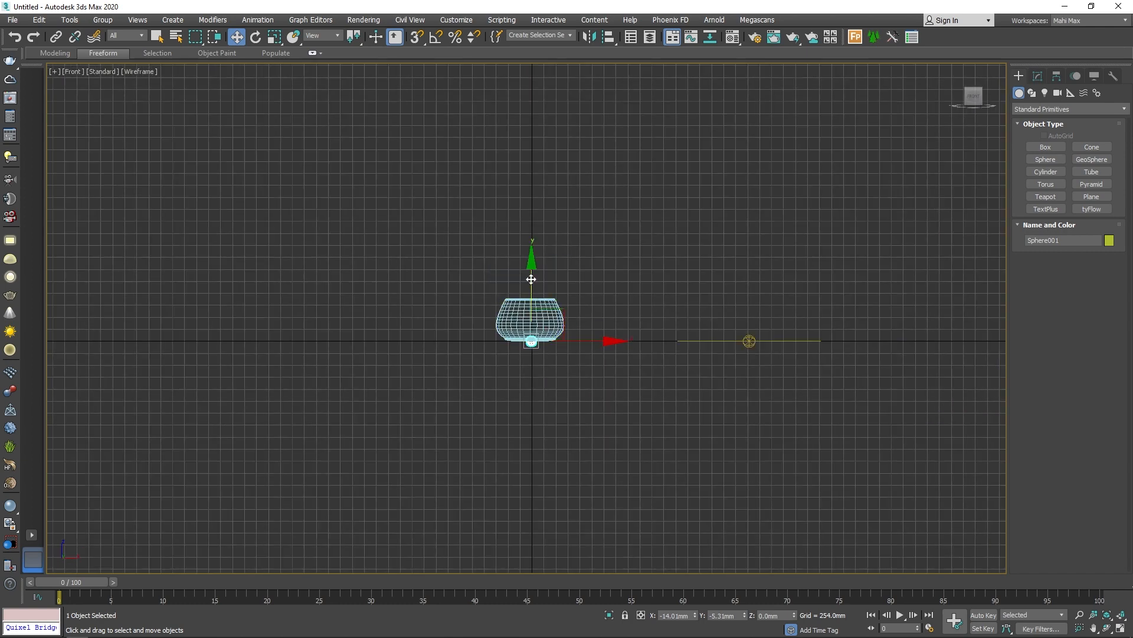
drag(531, 274, 532, 192)
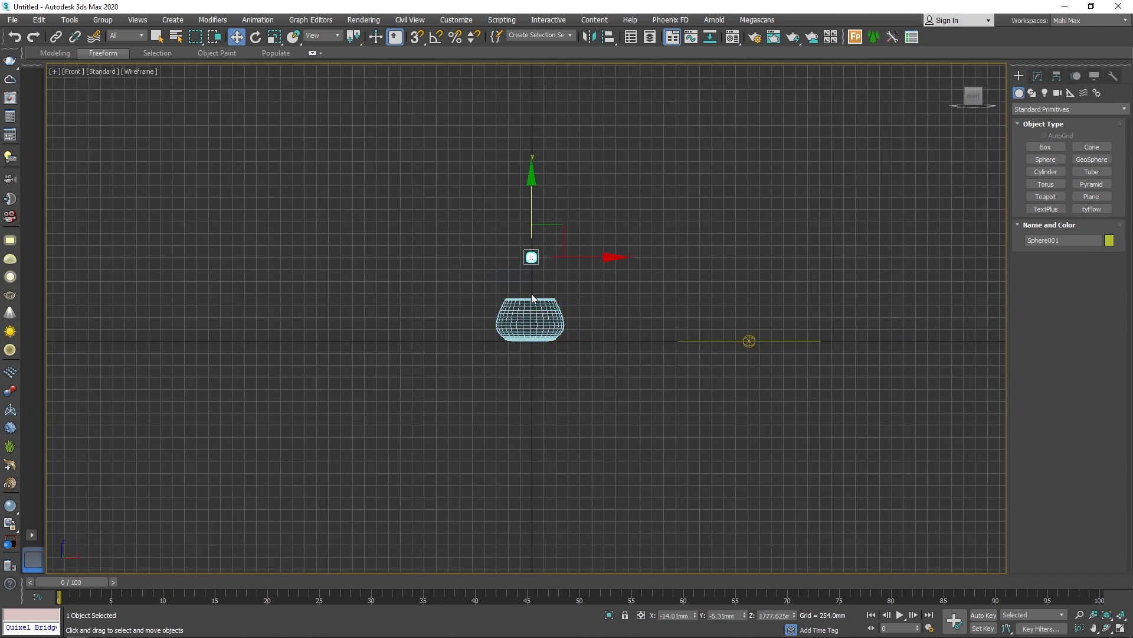
scroll(533, 296, up, 3)
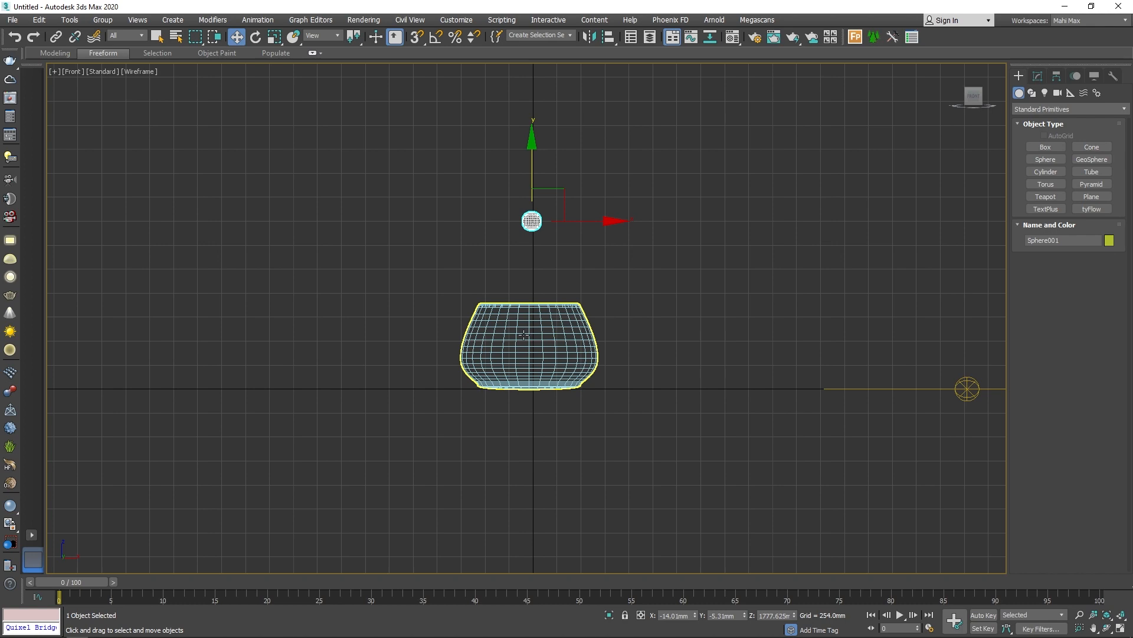
key(p)
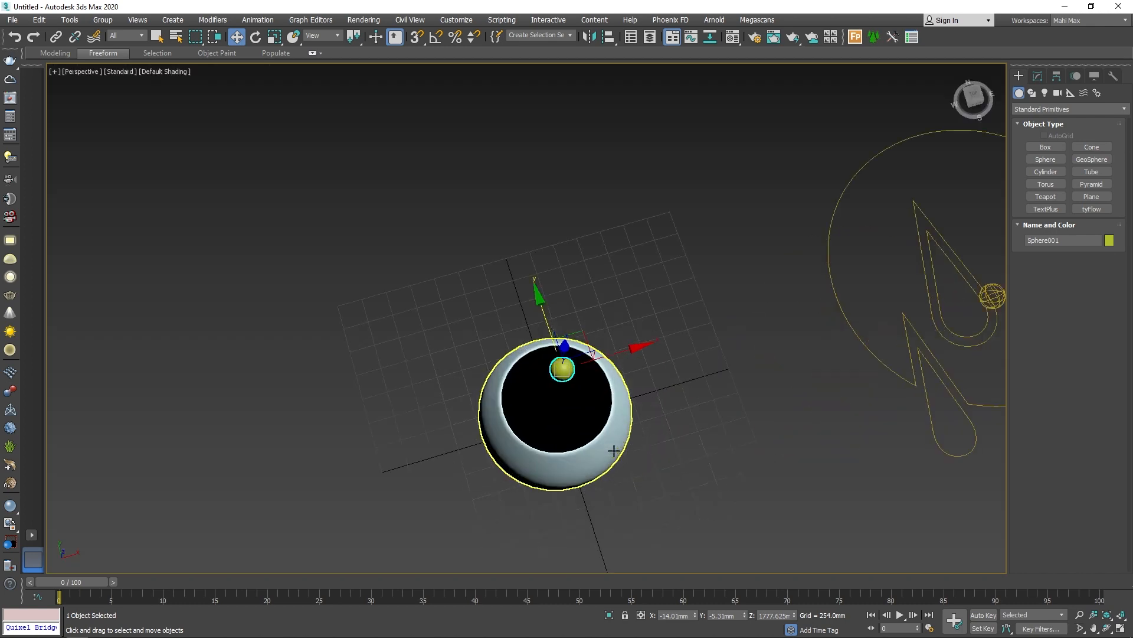
scroll(617, 466, up, 5)
middle_drag(630, 437, 572, 456)
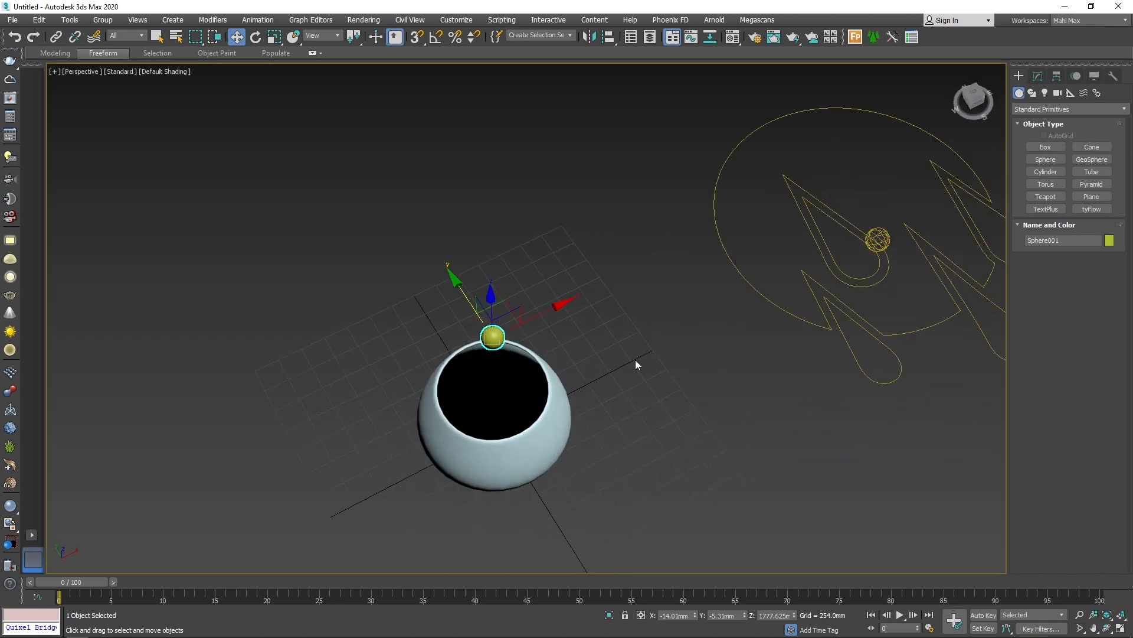
Select the liquid object and open its Simulation View, placing the window clear of the bowl.
drag(75, 584, 41, 569)
drag(769, 357, 894, 192)
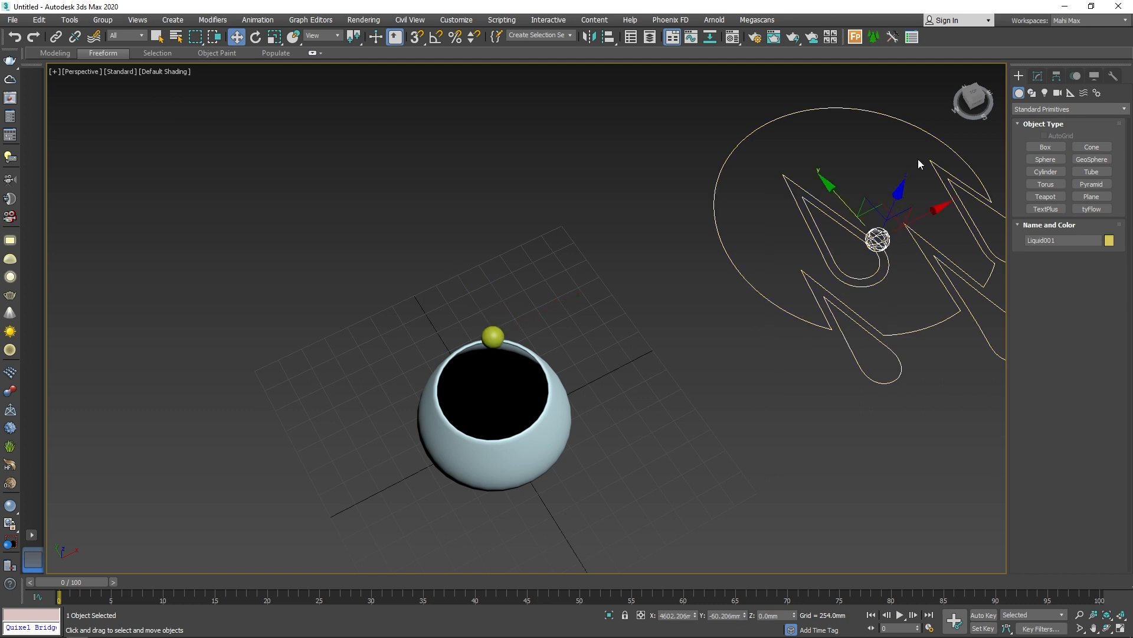
click(1037, 76)
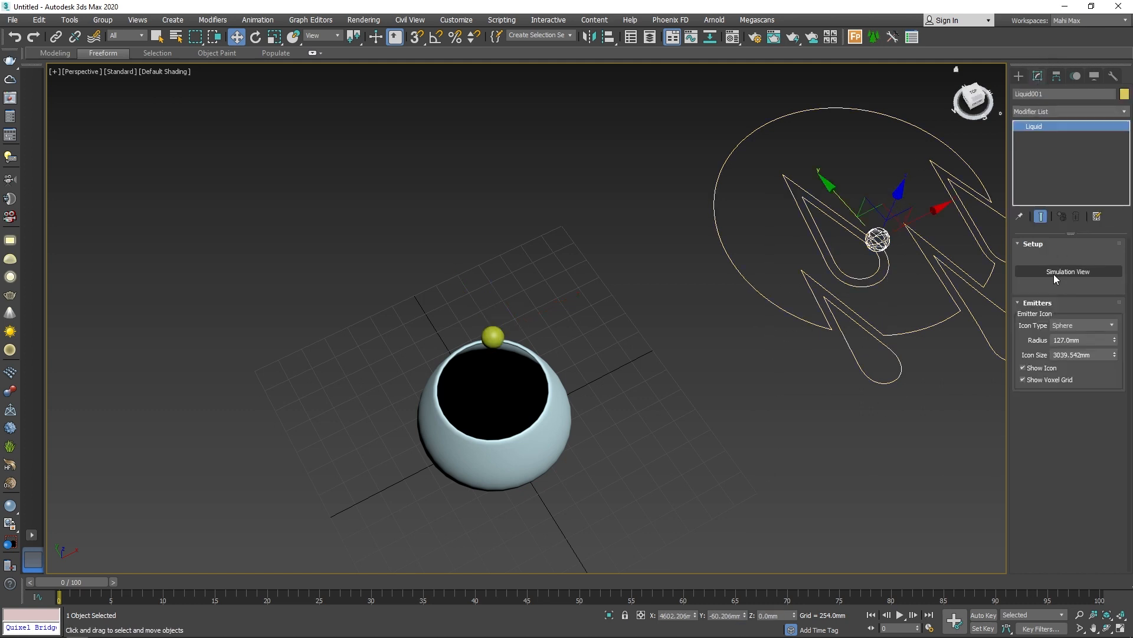
click(1081, 271)
drag(163, 138, 173, 117)
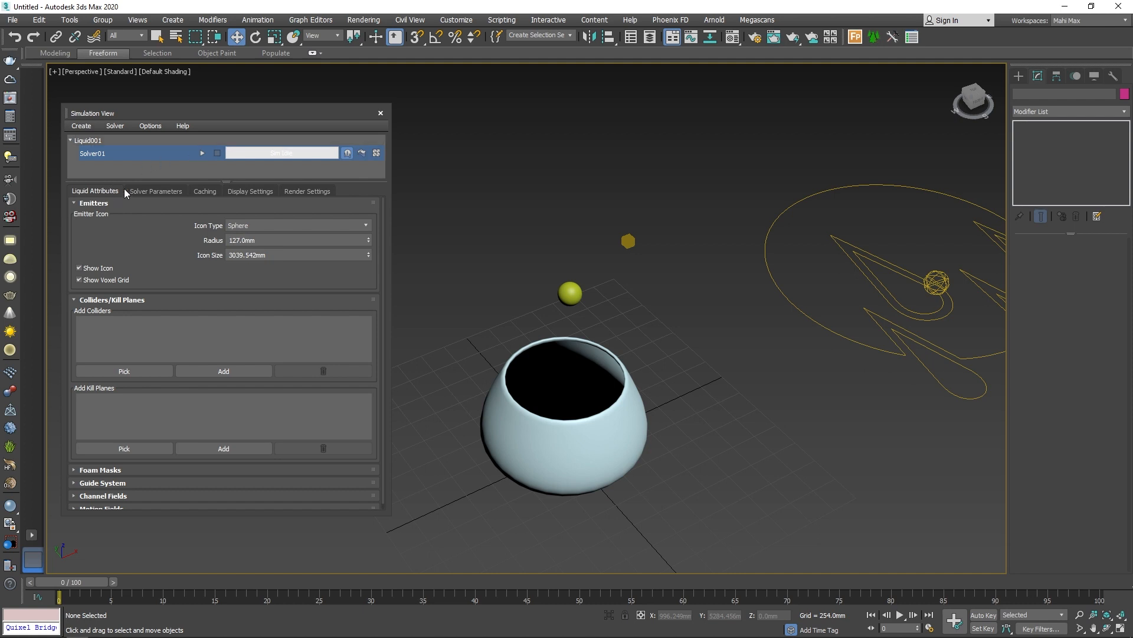
Look through the liquid's attributes, solver parameters, caching, display settings and render settings.
click(156, 191)
click(205, 191)
click(260, 191)
click(307, 191)
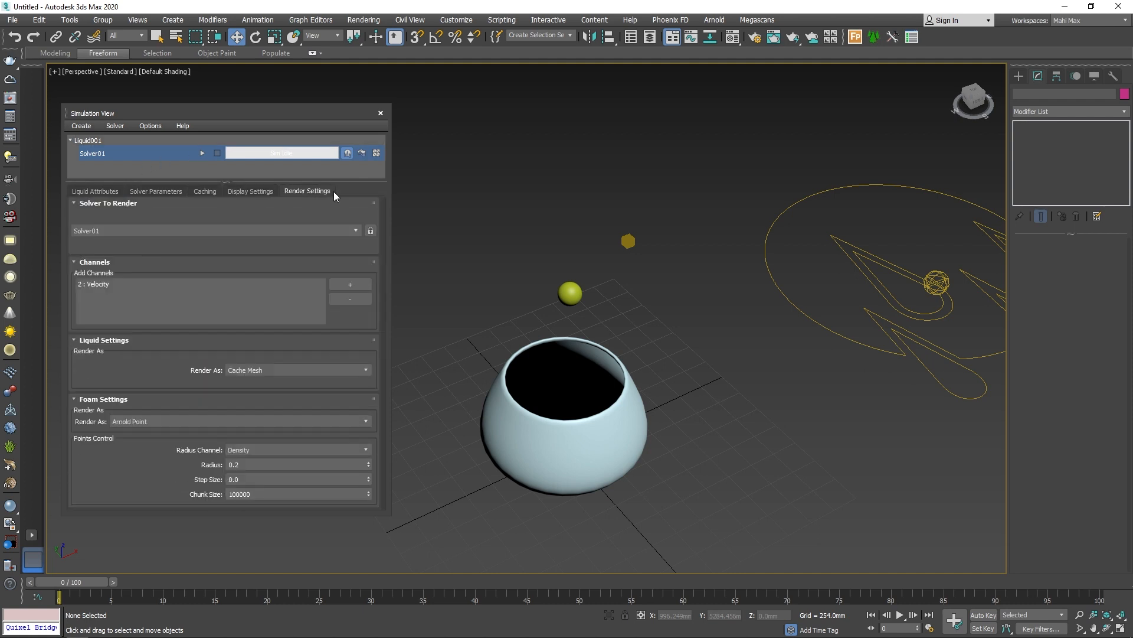
click(104, 191)
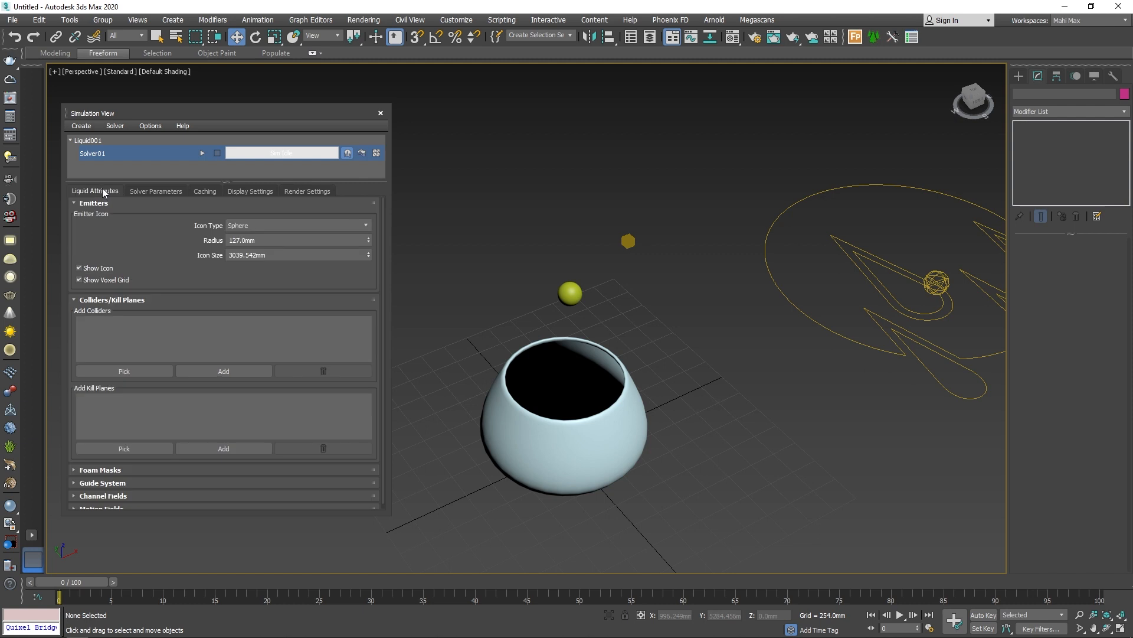
click(156, 191)
click(250, 190)
click(319, 191)
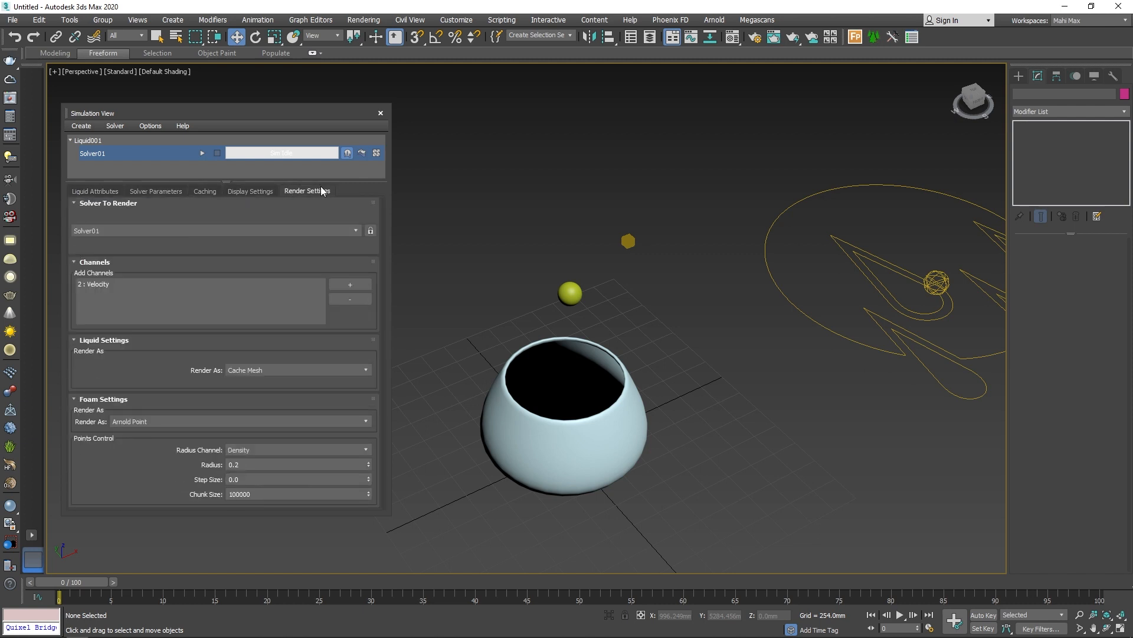
click(97, 192)
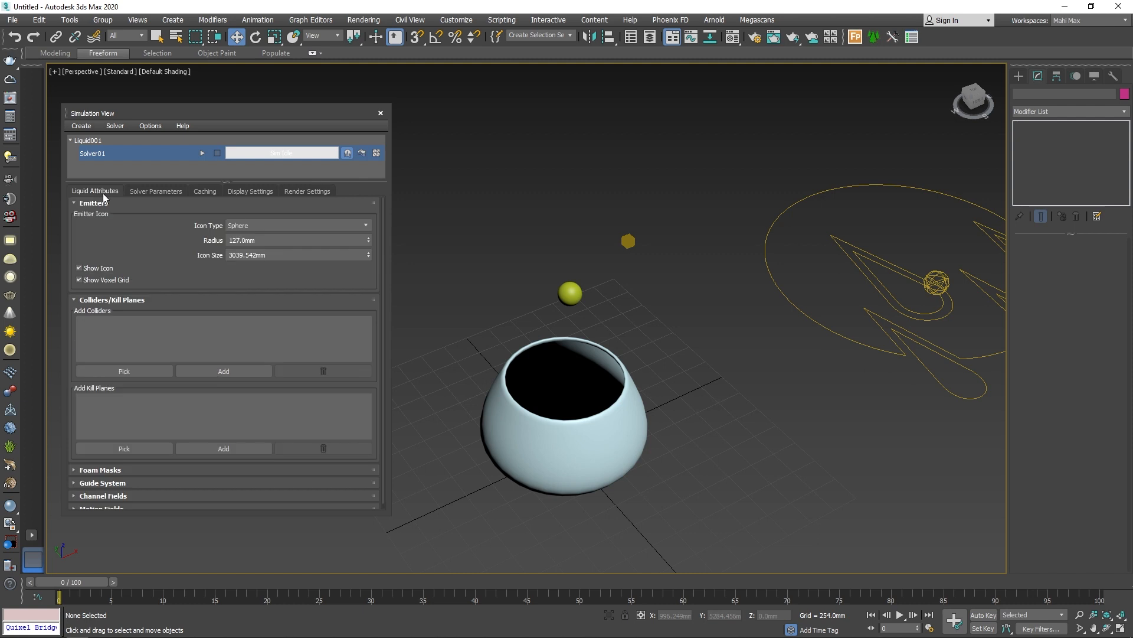
click(140, 192)
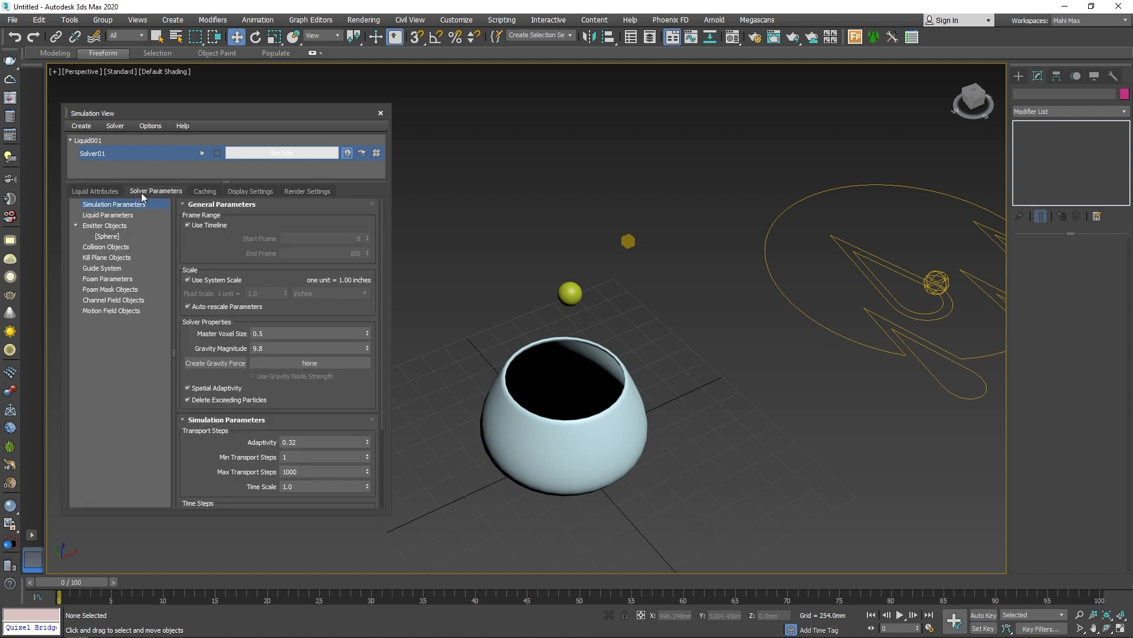
click(243, 190)
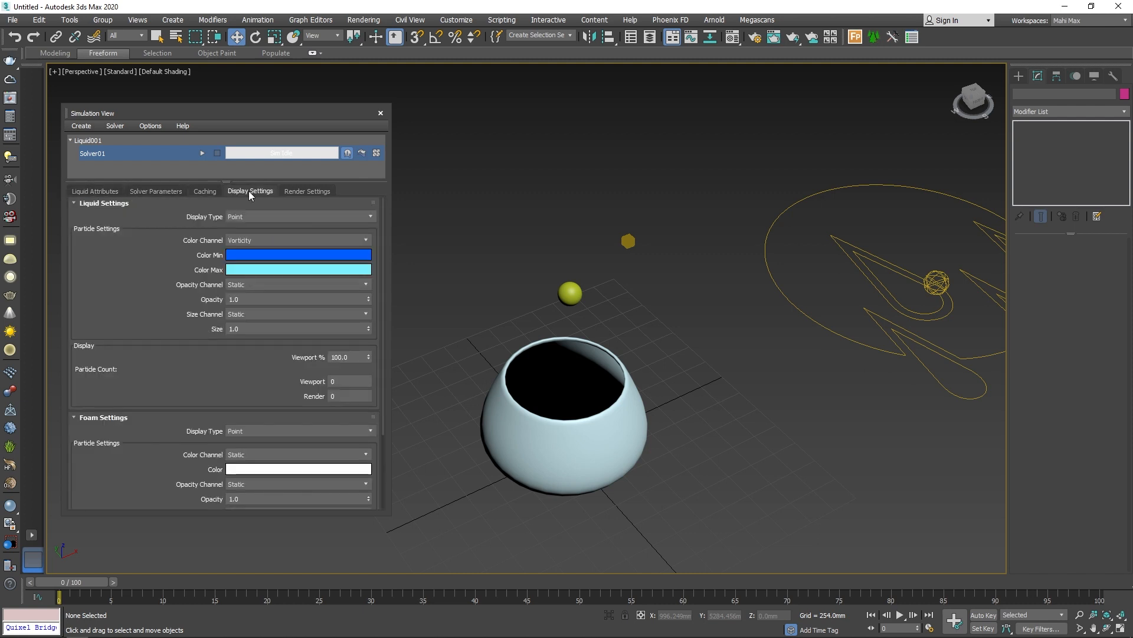
click(98, 189)
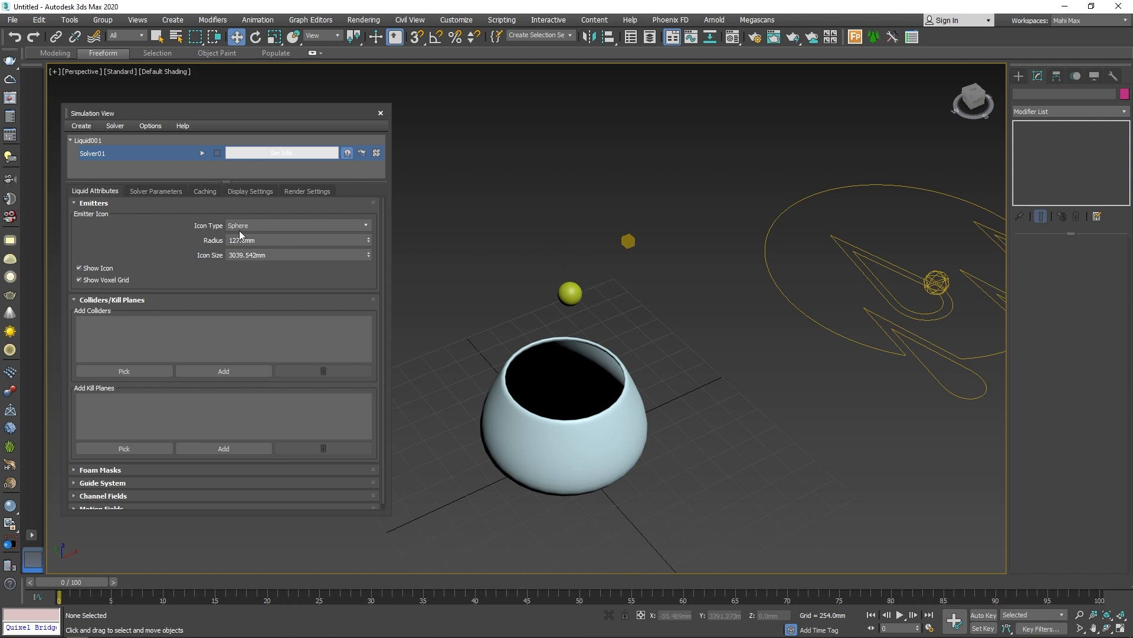
click(278, 225)
click(259, 270)
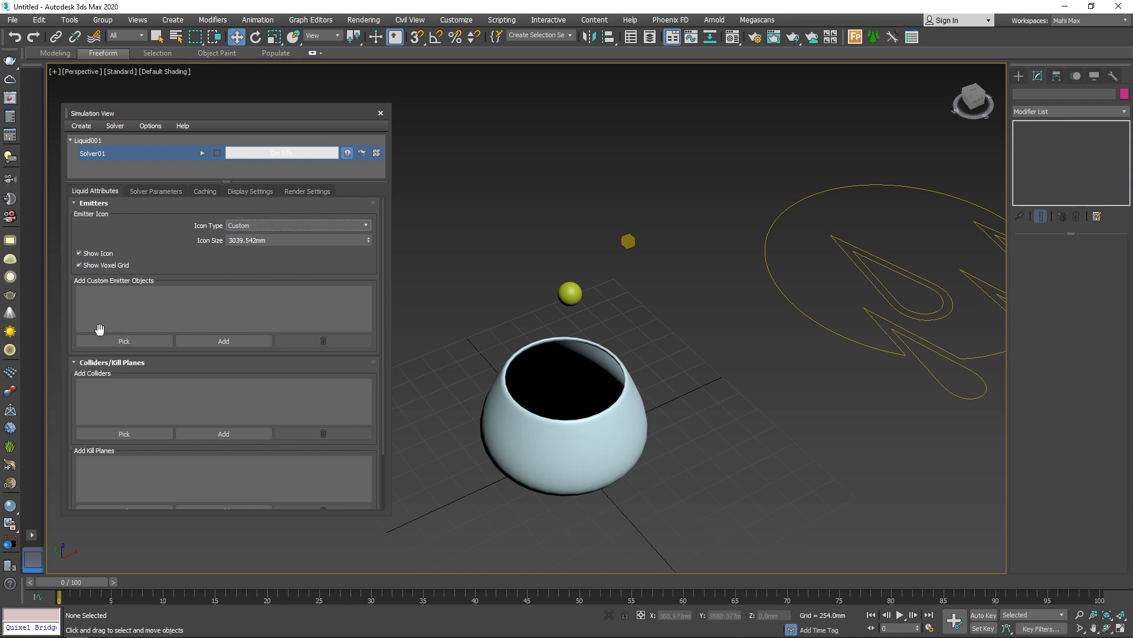
click(303, 225)
click(250, 237)
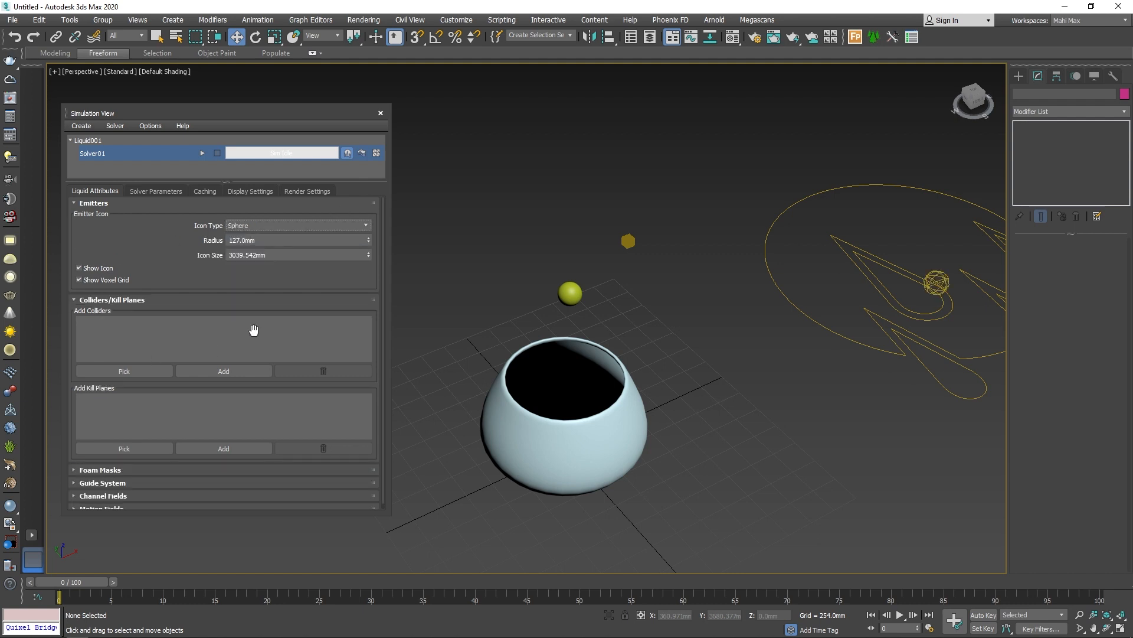
Set the emitter icon type to Custom and assign the sphere above the bowl as the custom emitter object.
click(264, 225)
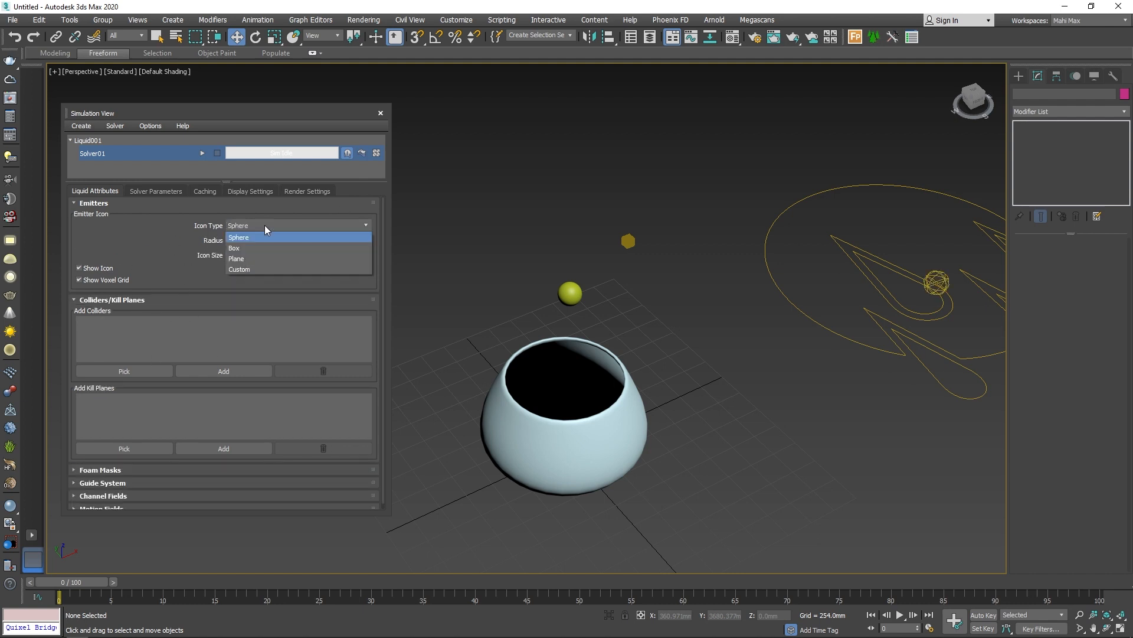
click(244, 270)
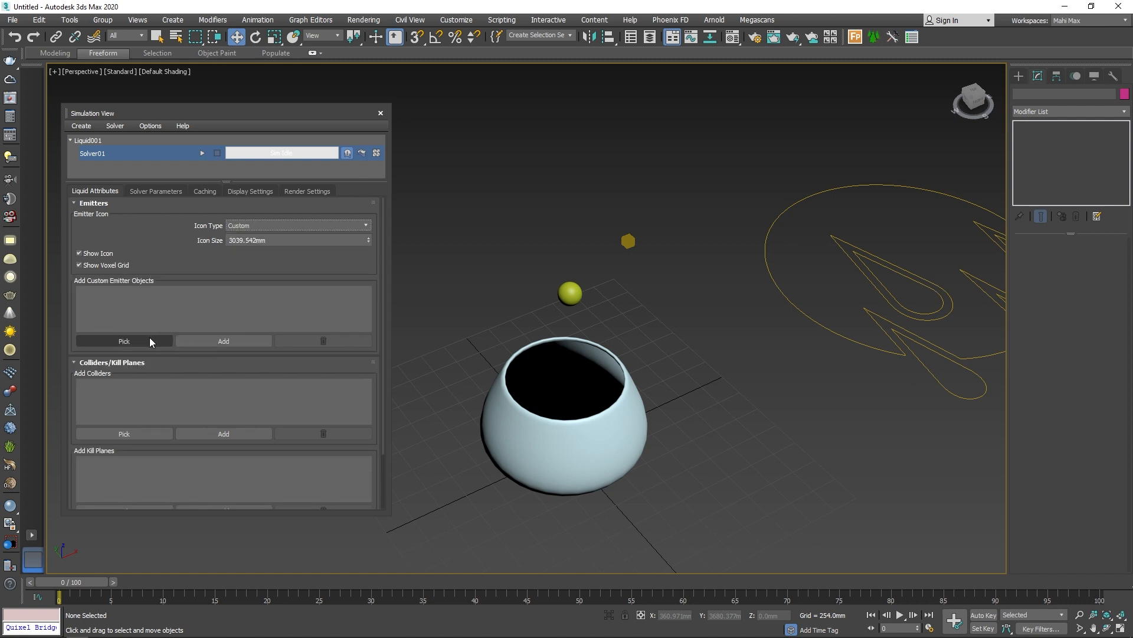
click(127, 341)
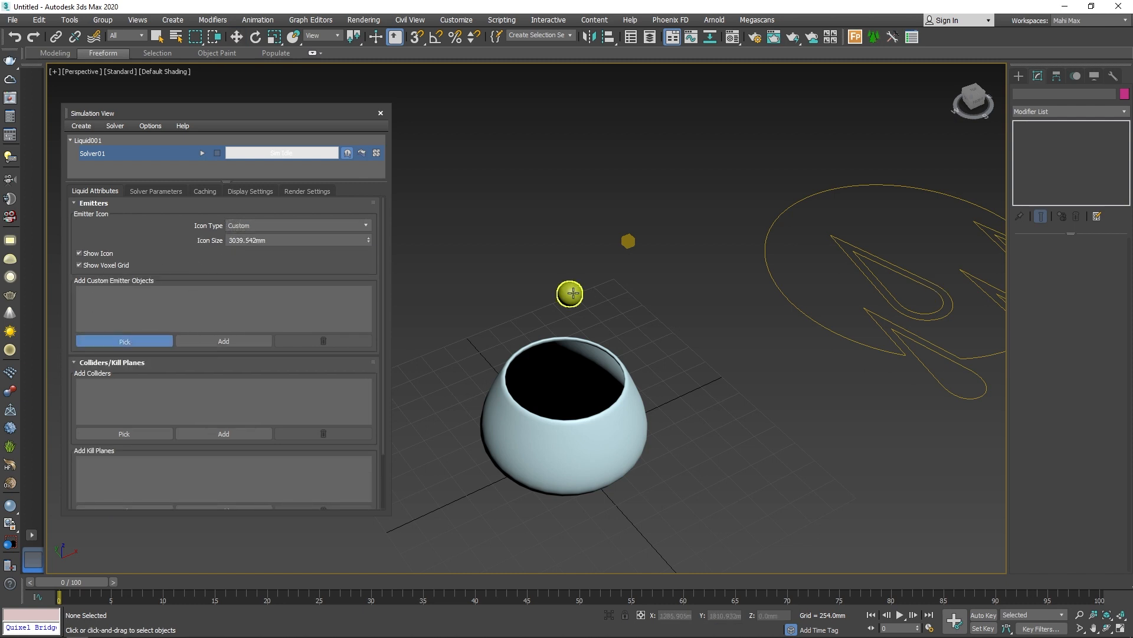
click(571, 293)
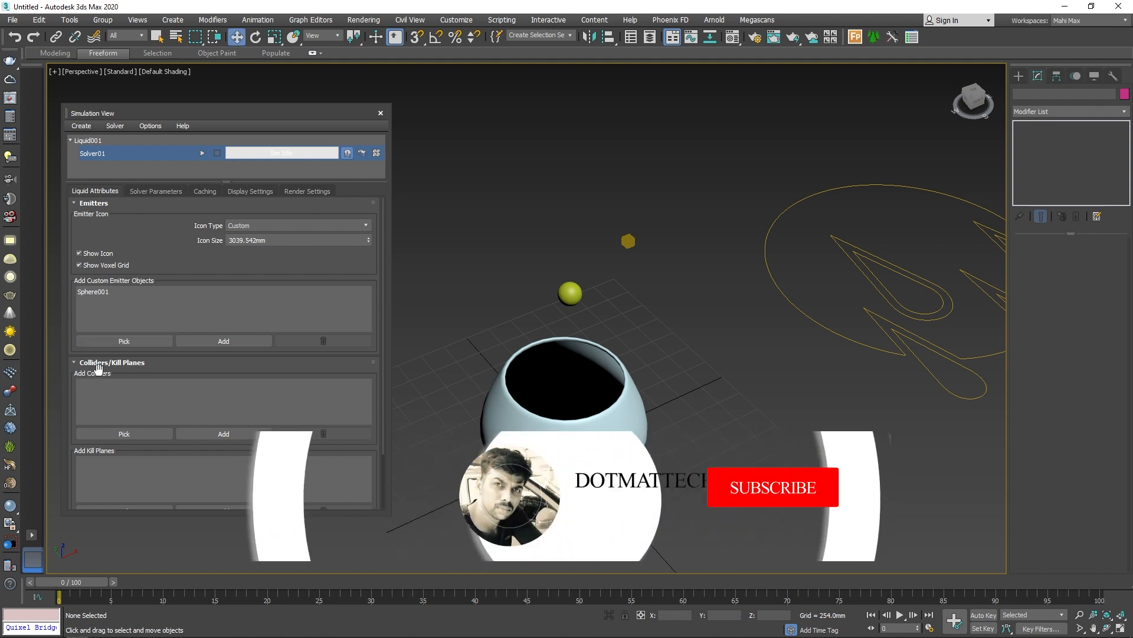
Add the teapot bowl as a collider for the liquid.
key(w)
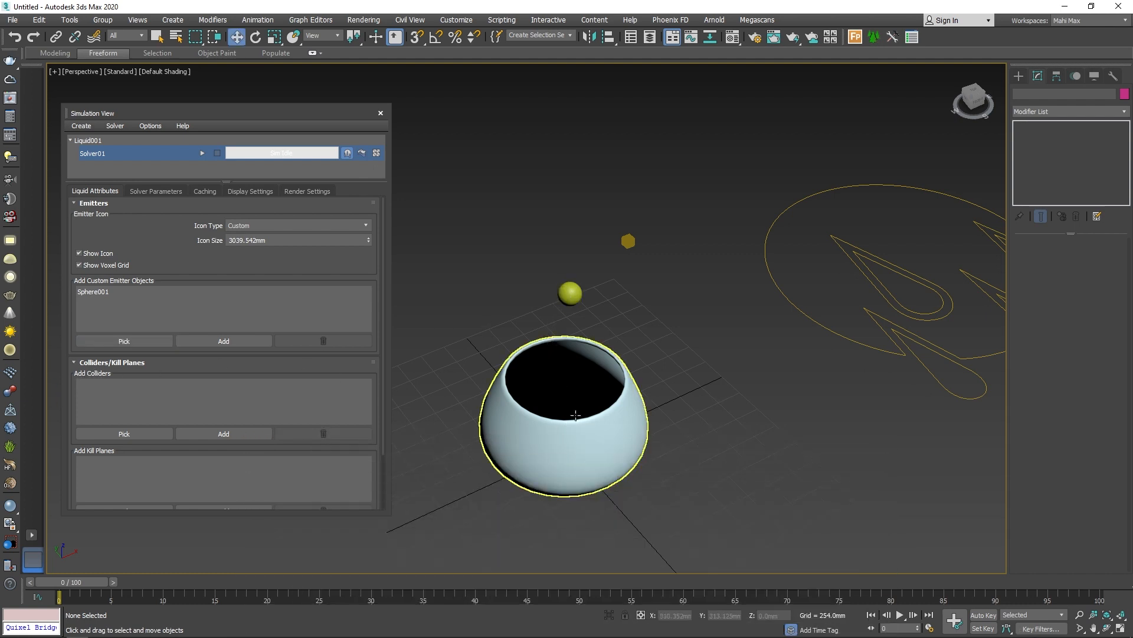
click(125, 432)
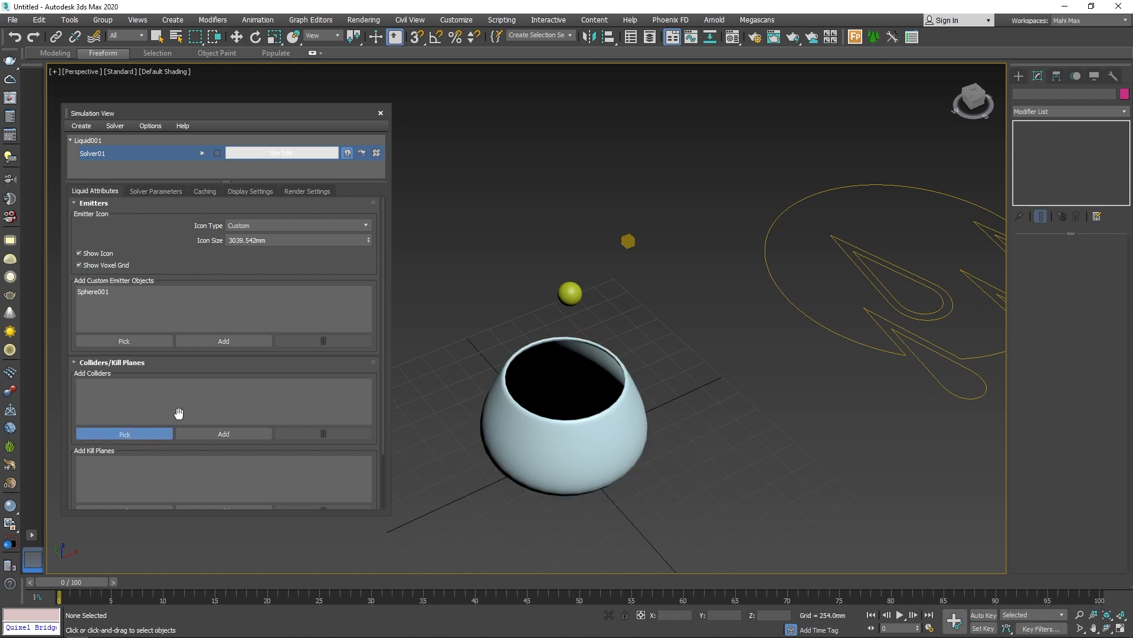
click(586, 434)
Choose Emitter as the emit type for the emitter objects in the solver parameters.
click(150, 191)
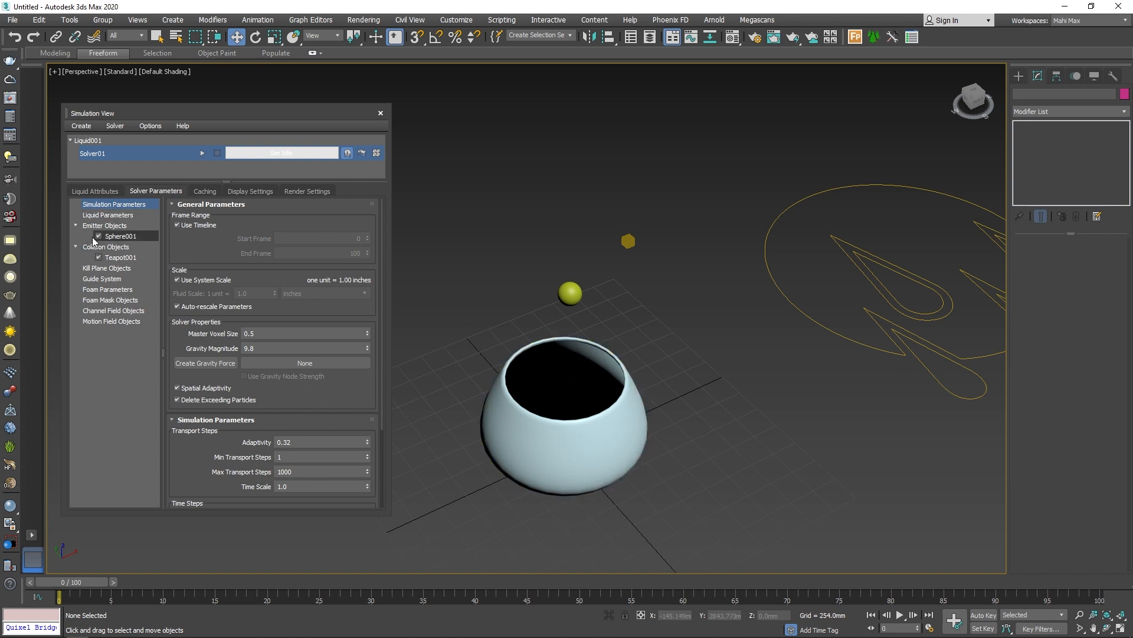
click(75, 247)
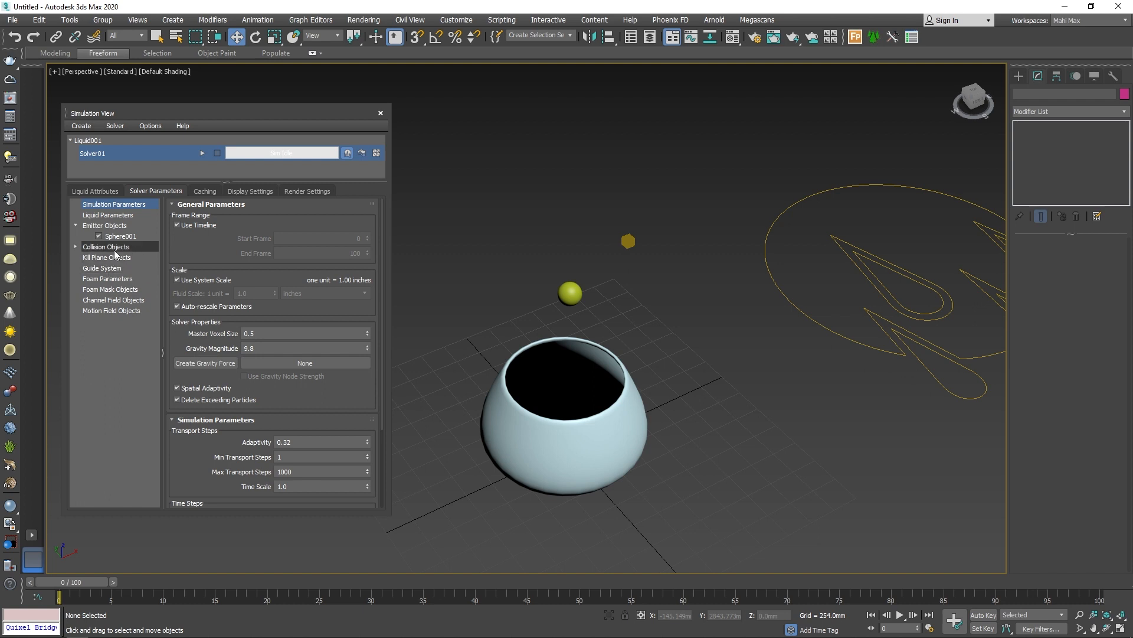
click(98, 226)
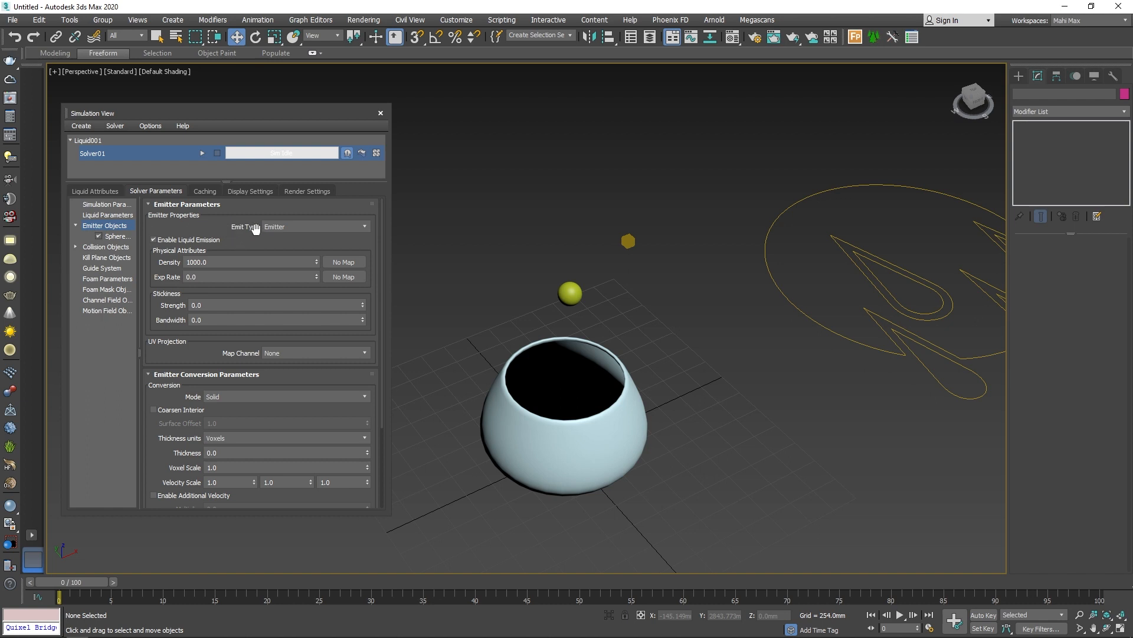
click(323, 226)
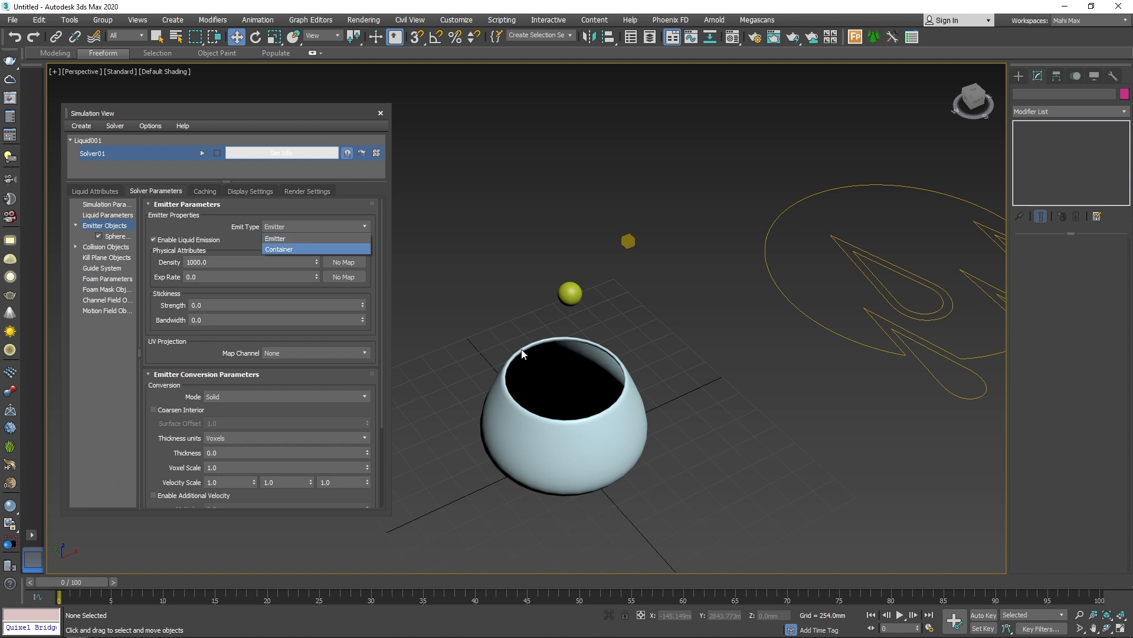
click(320, 239)
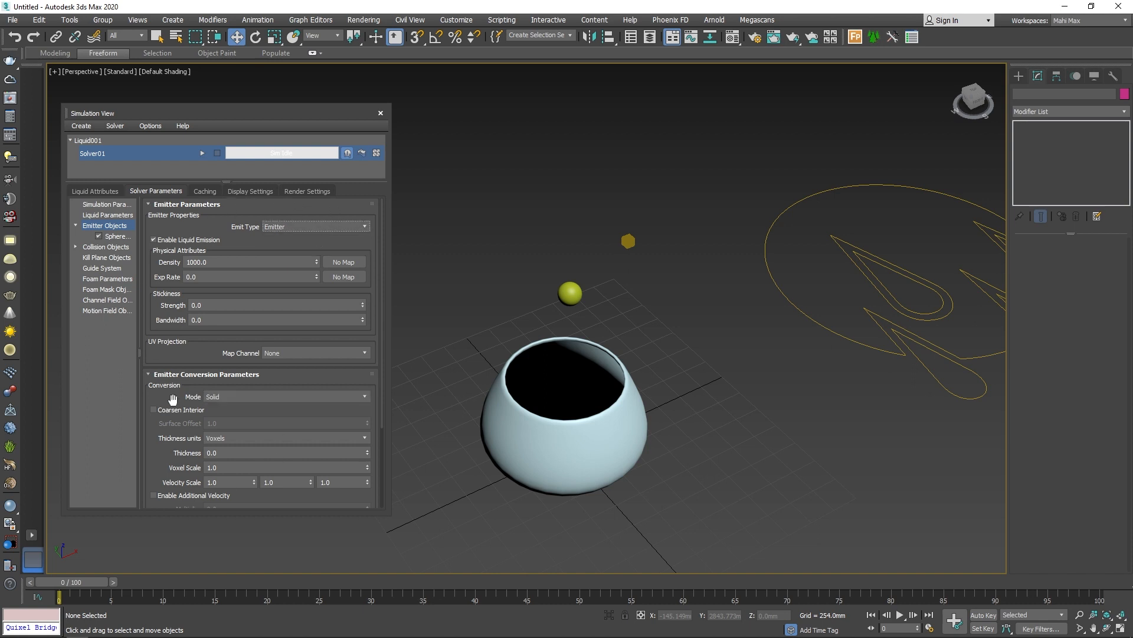
mouse_move(171, 400)
mouse_down()
mouse_move(183, 264)
mouse_move(189, 407)
mouse_up()
Turn Use Timeline off and back on in the simulation parameters, and look over the transport and time step settings.
click(115, 205)
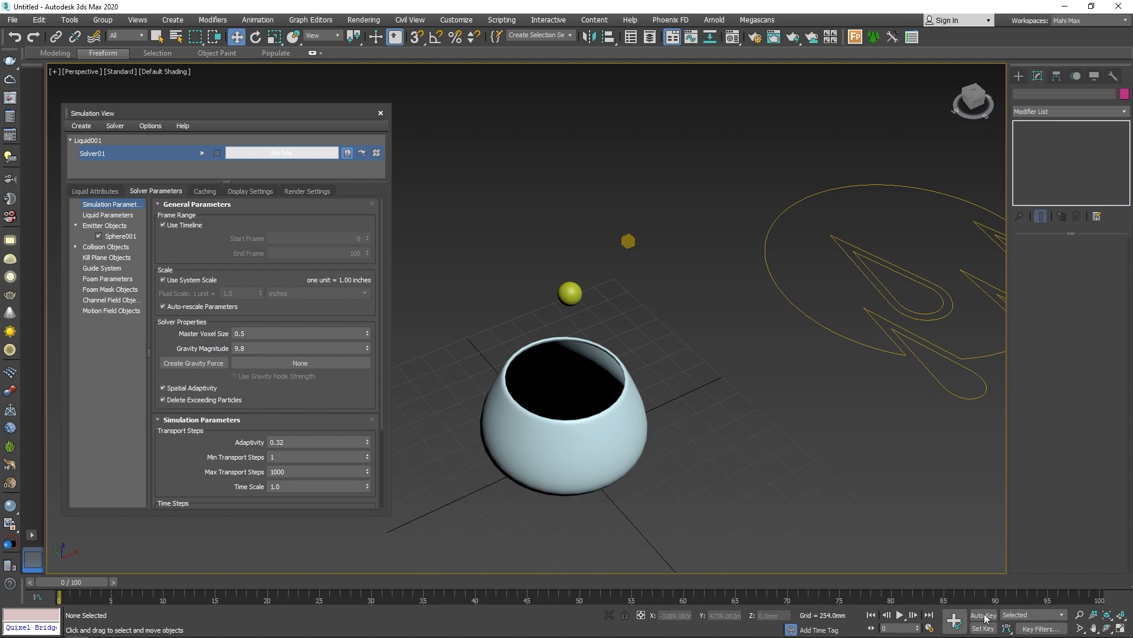
click(164, 225)
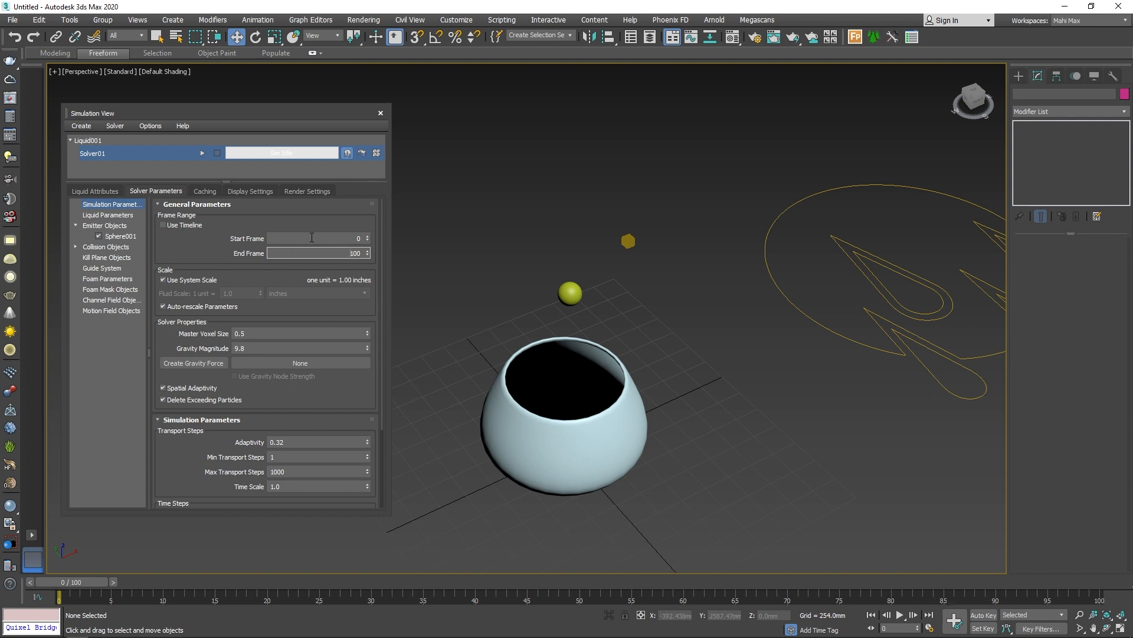
click(173, 225)
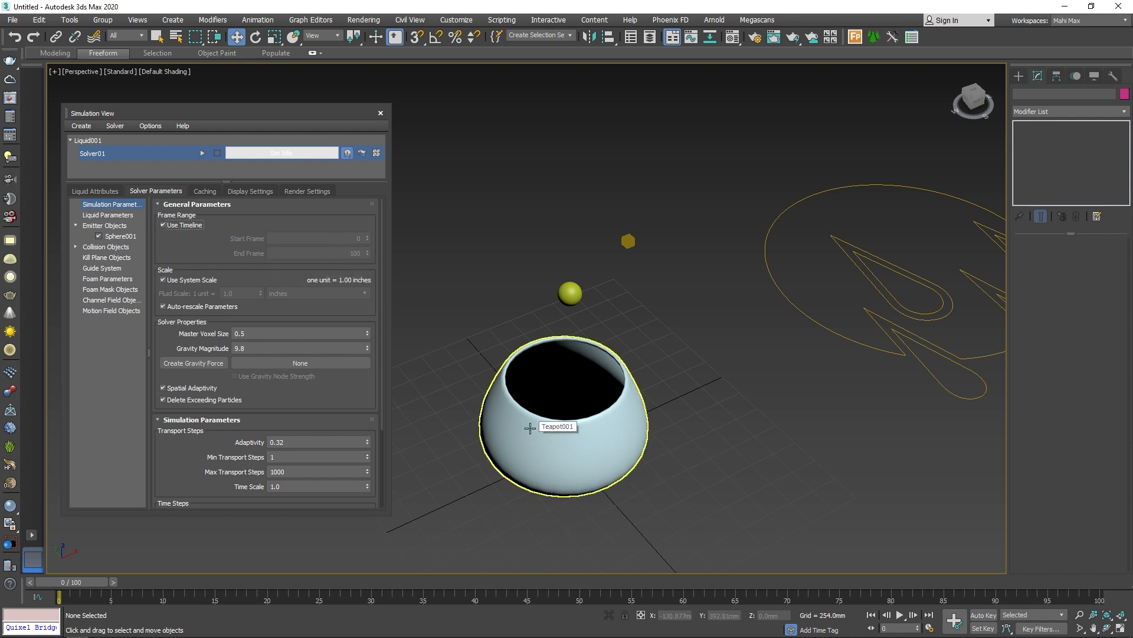
drag(319, 403, 330, 319)
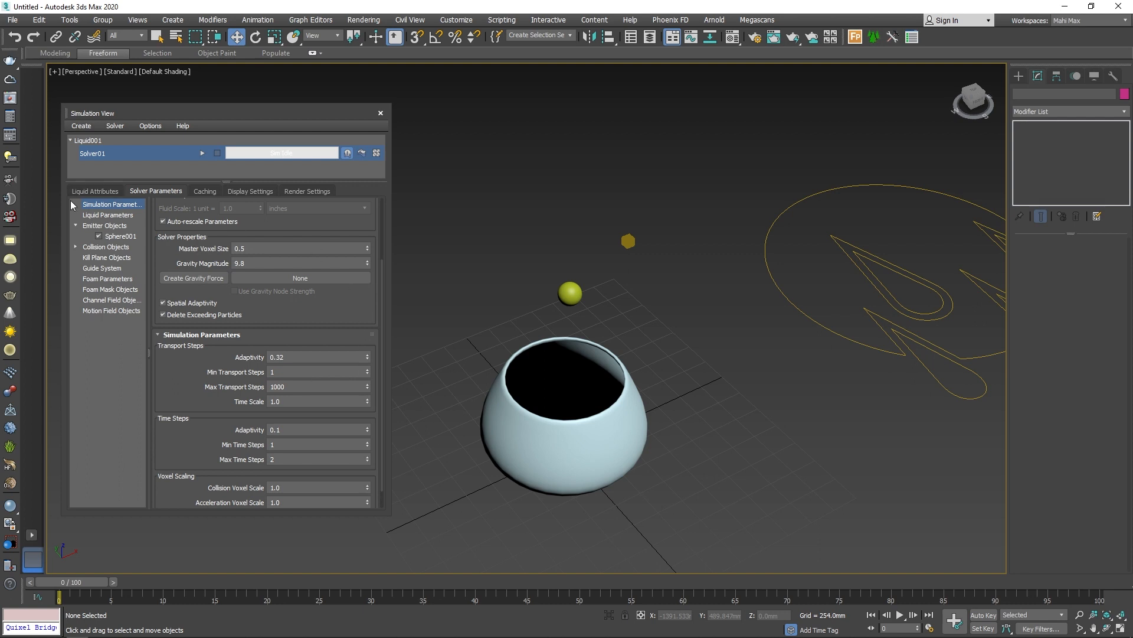
Load the Milk preset in the solver's liquid parameters.
click(126, 214)
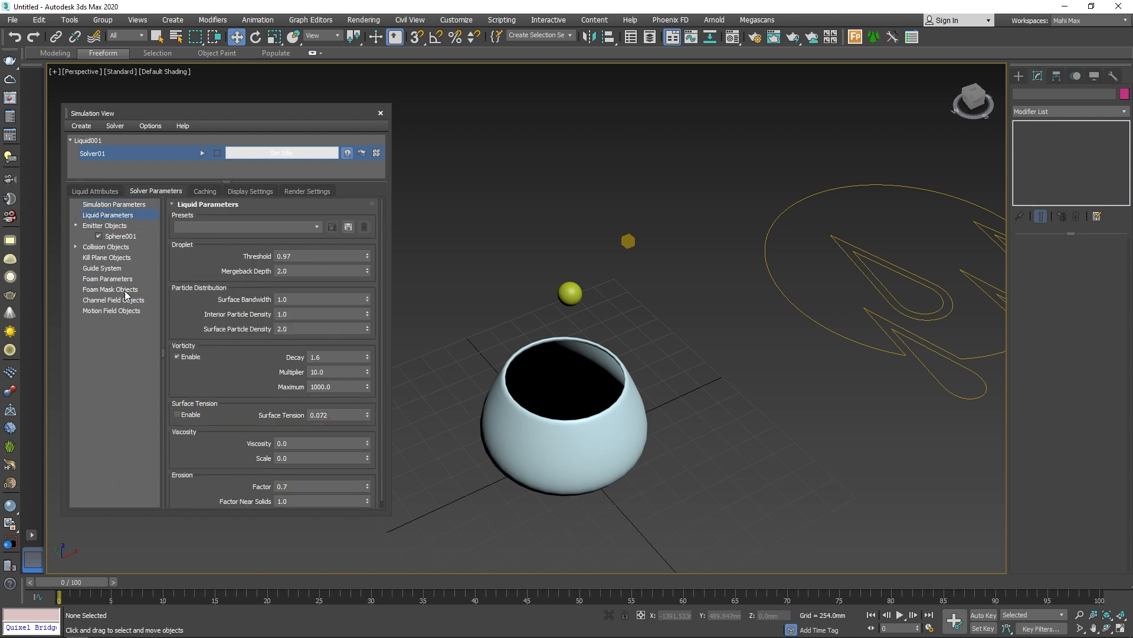
drag(233, 356, 244, 315)
click(312, 226)
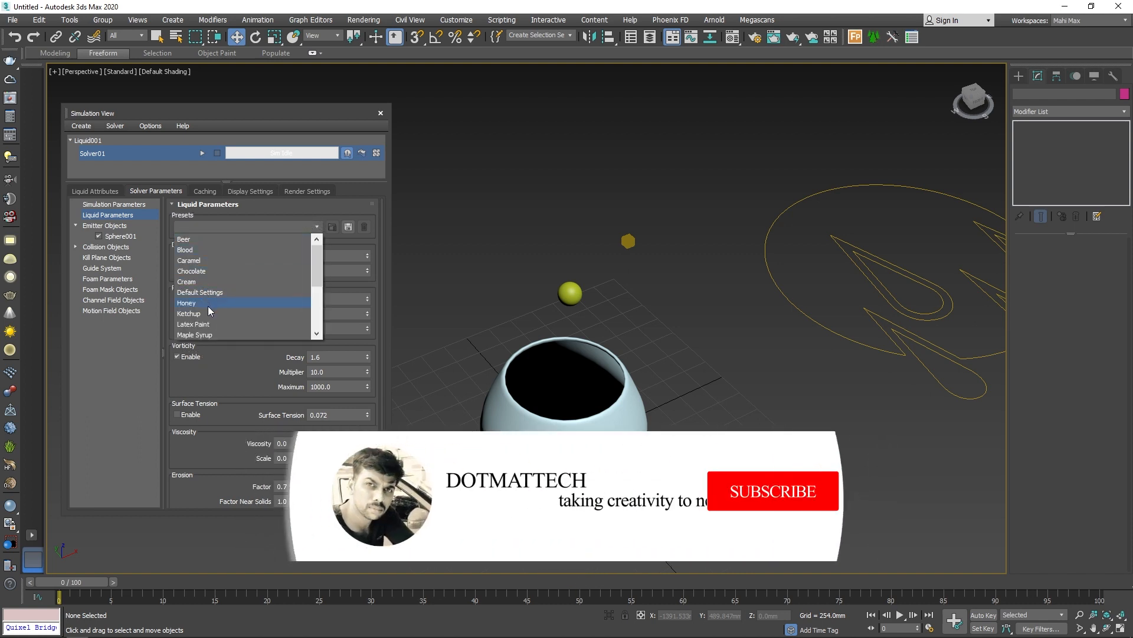
scroll(313, 317, down, 3)
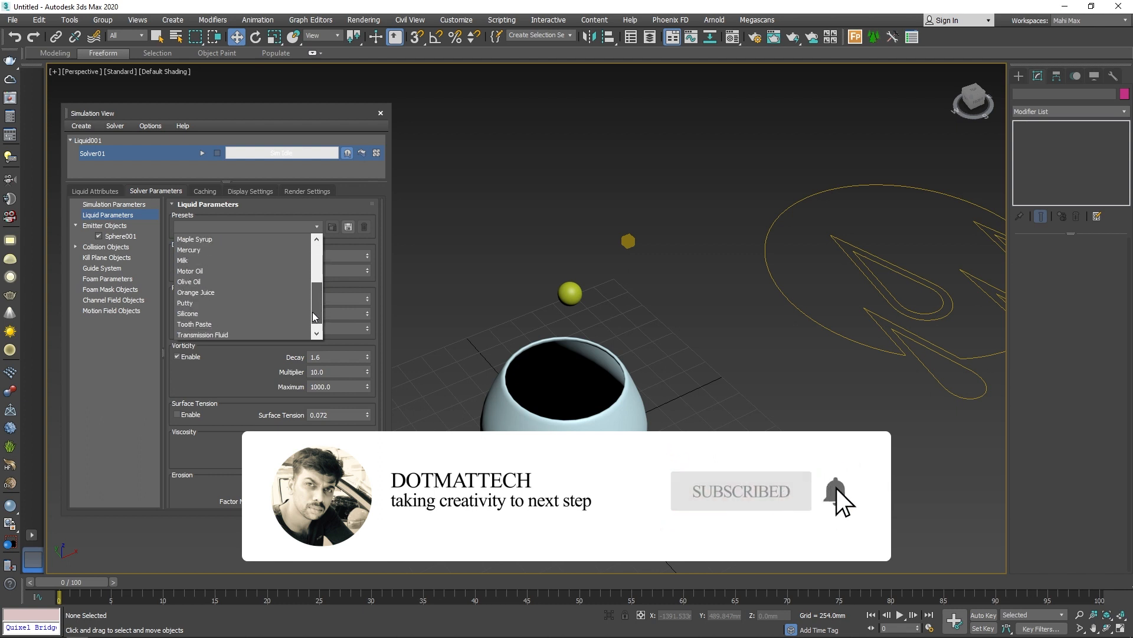
drag(313, 317, 310, 291)
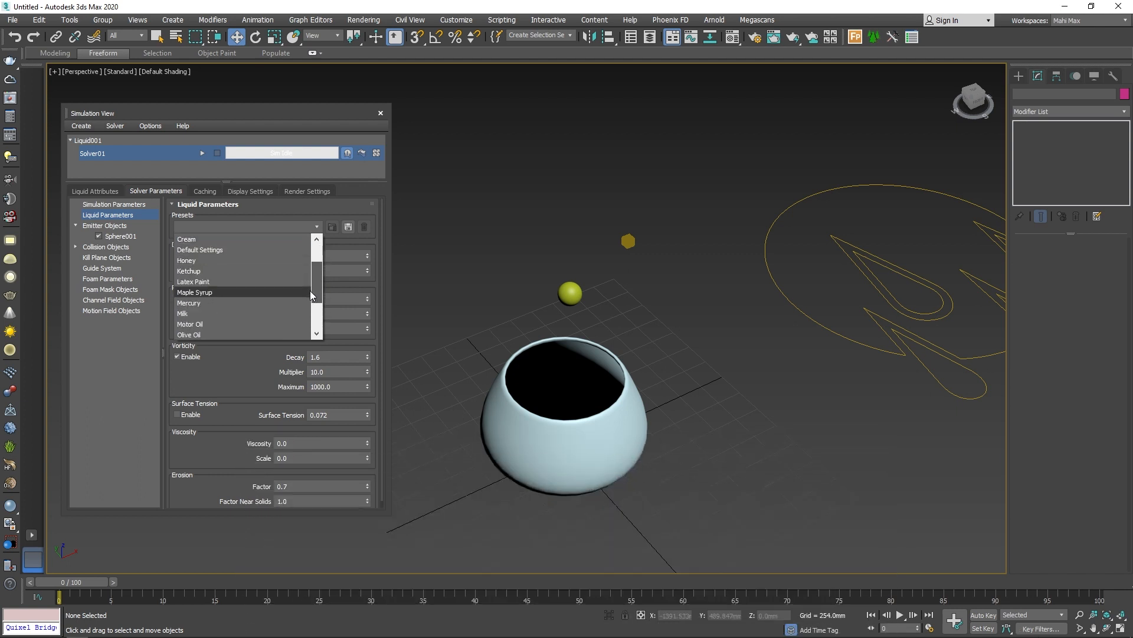
click(209, 313)
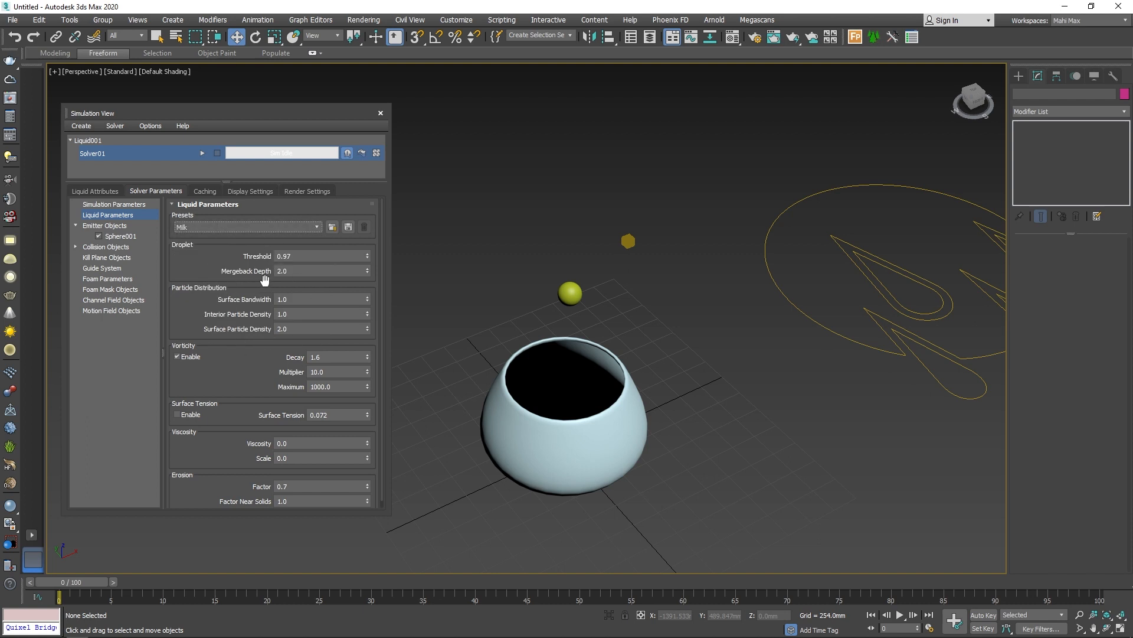
click(331, 228)
Try the Water preset for the liquid parameters, and return to the Milk preset.
click(307, 227)
scroll(313, 275, down, 3)
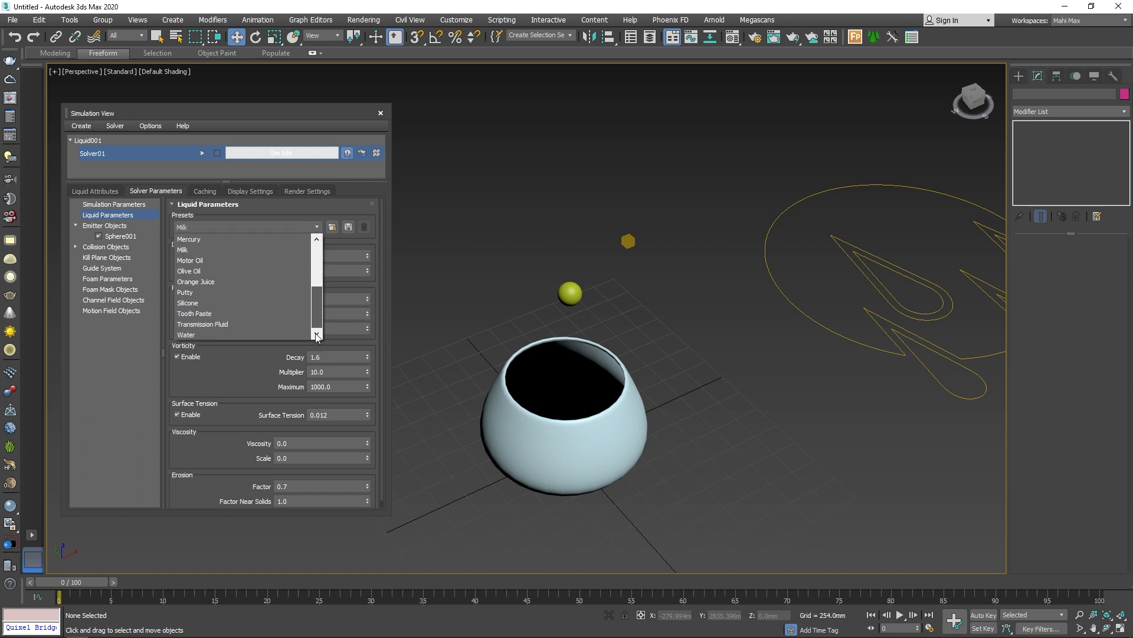
click(194, 334)
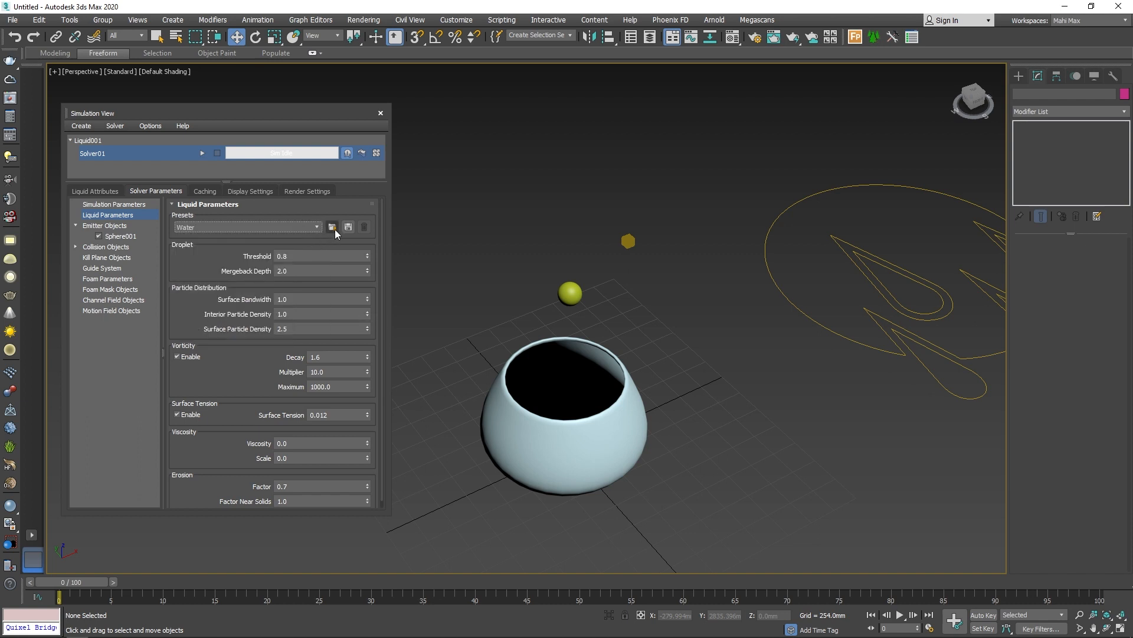
click(271, 227)
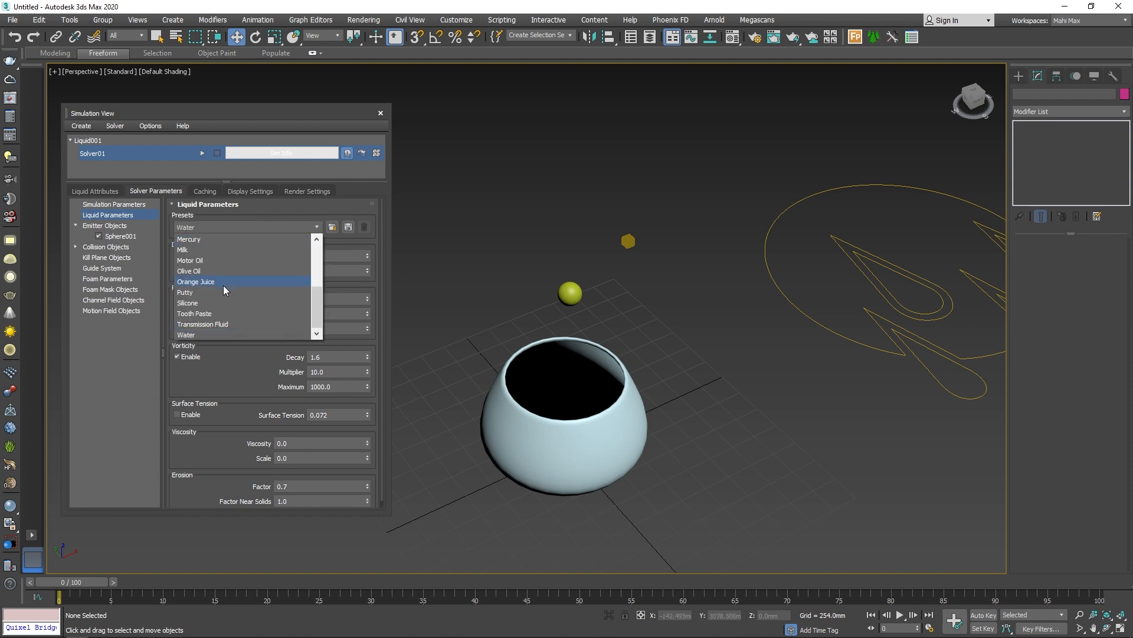
click(214, 249)
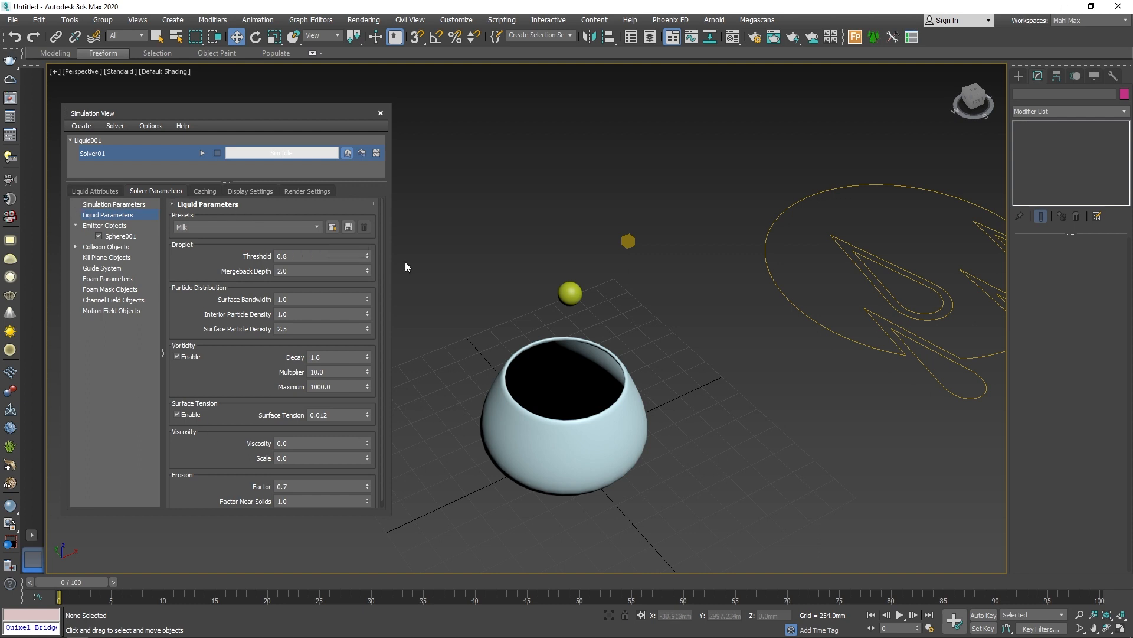
Look over the liquid's display settings and the available display types, keeping the current type.
click(242, 192)
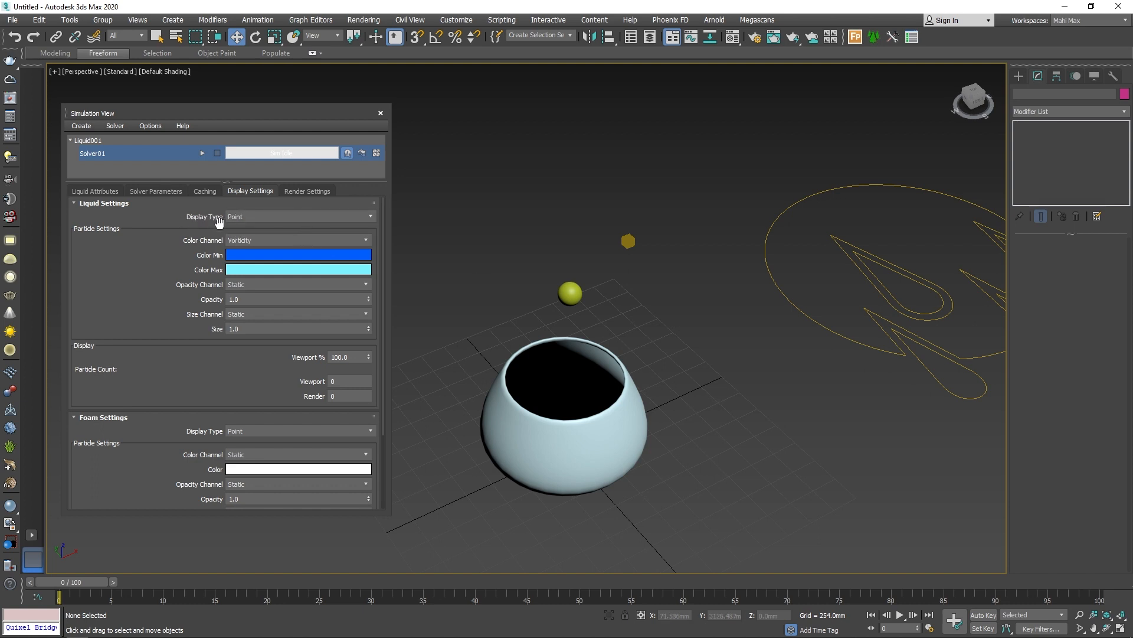
click(305, 215)
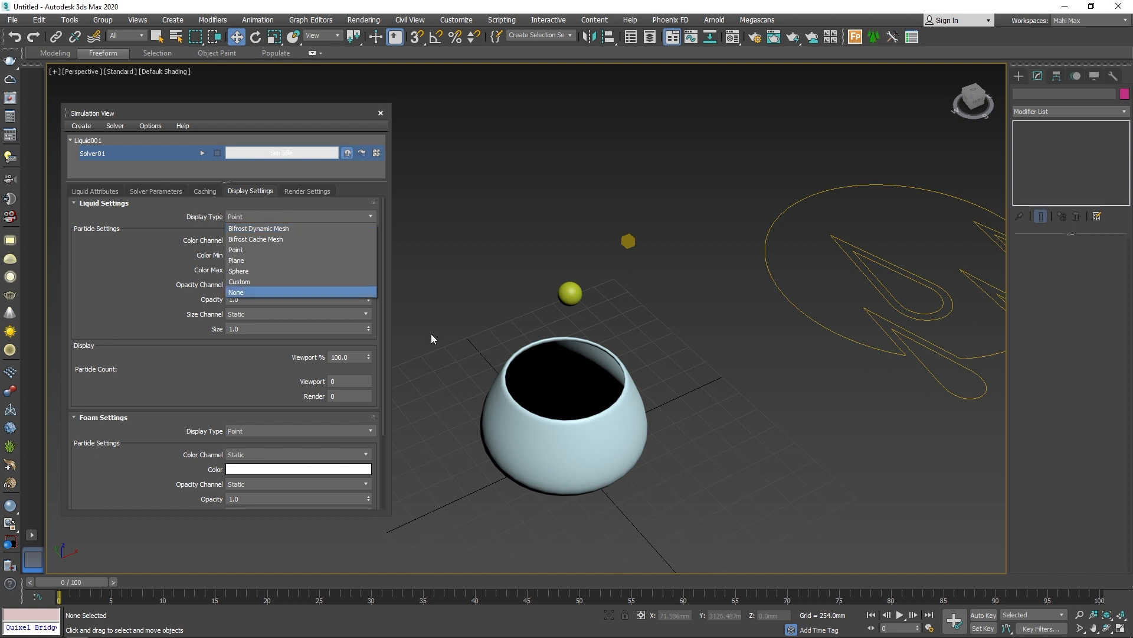
click(91, 272)
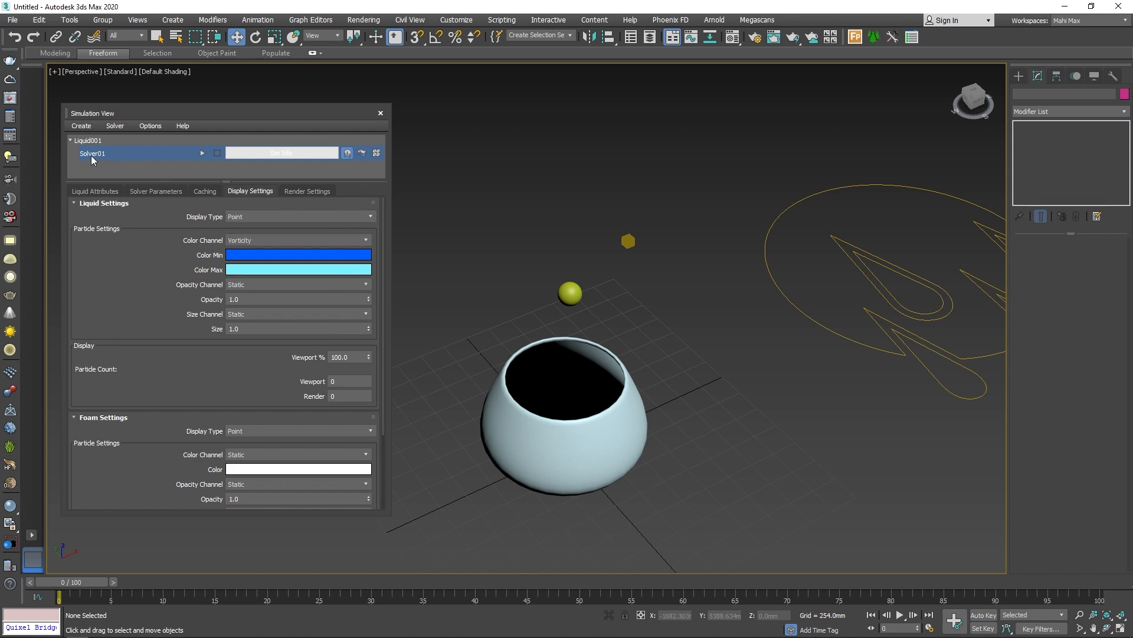
Run the liquid solver, inspect the stream and the particles around the bowl, and stop the solve at frame 35.
click(203, 154)
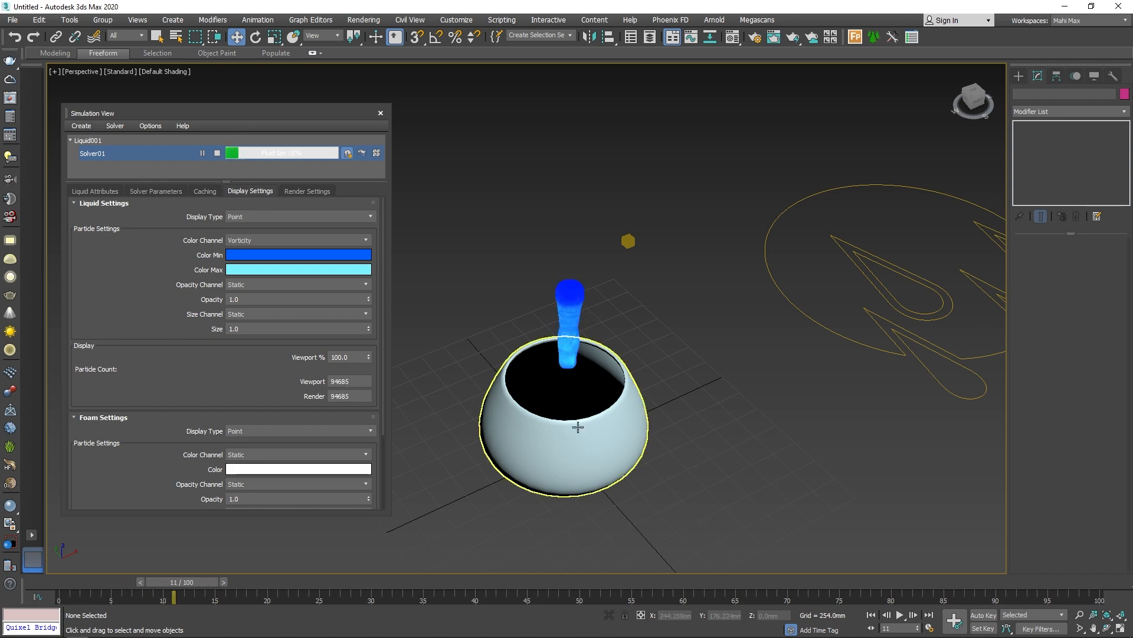
alt+middle_drag(635, 420, 529, 387)
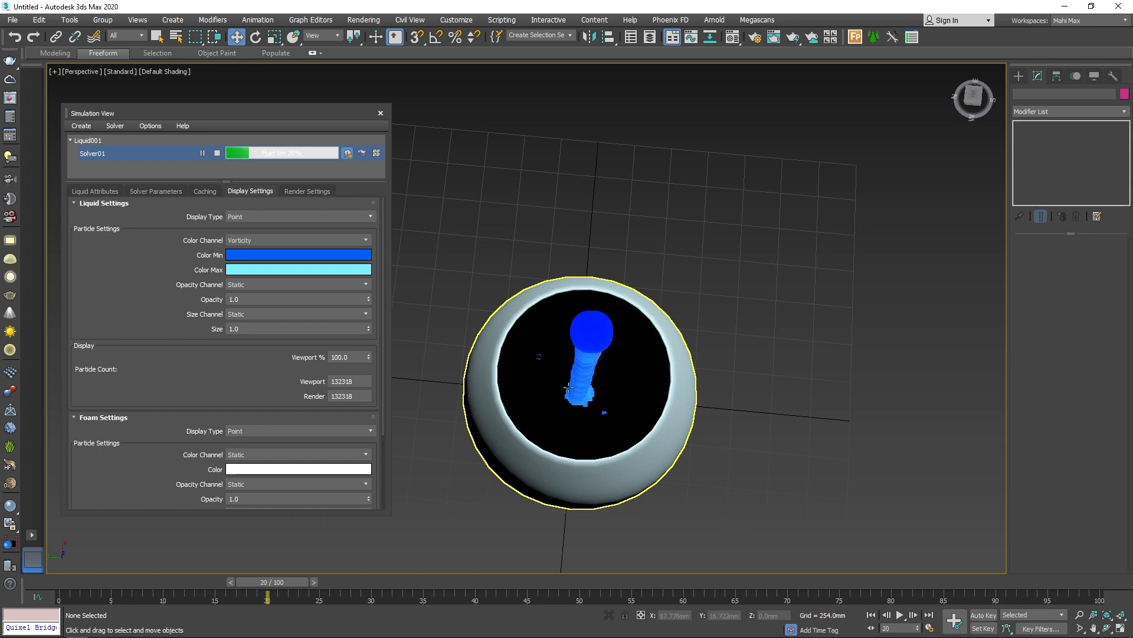
alt+middle_drag(598, 411, 617, 362)
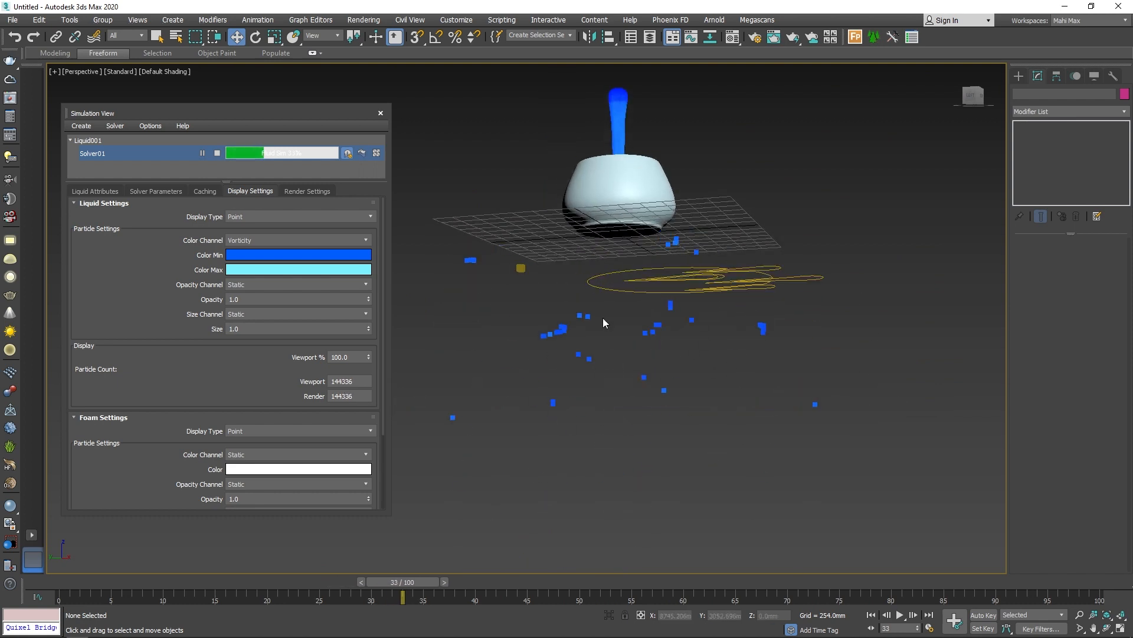
alt+middle_drag(658, 309, 646, 413)
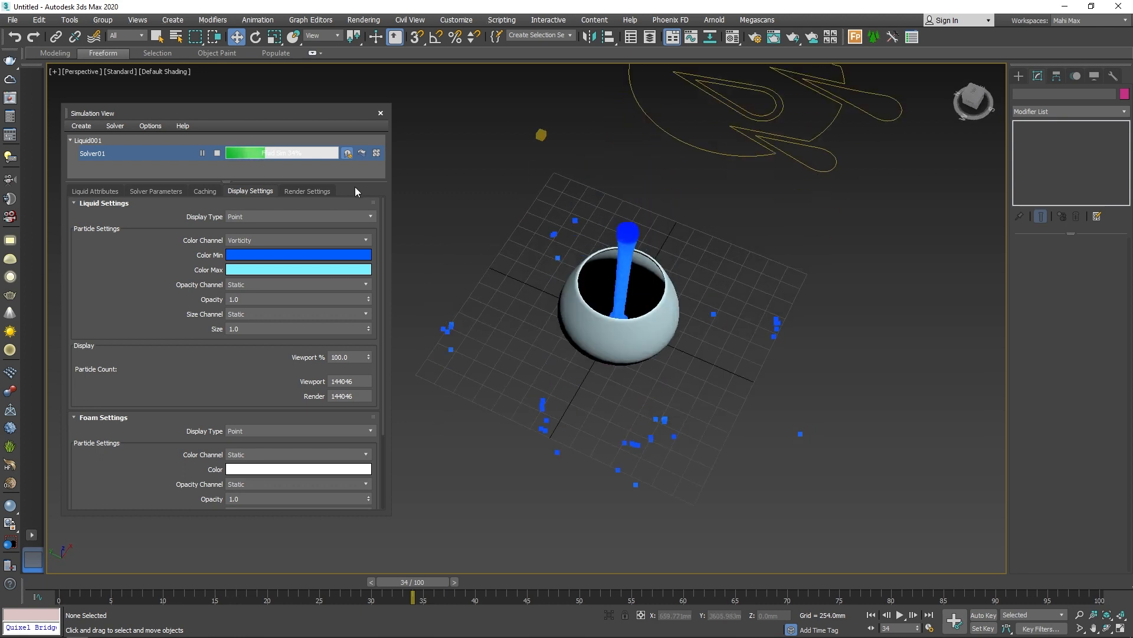
click(217, 153)
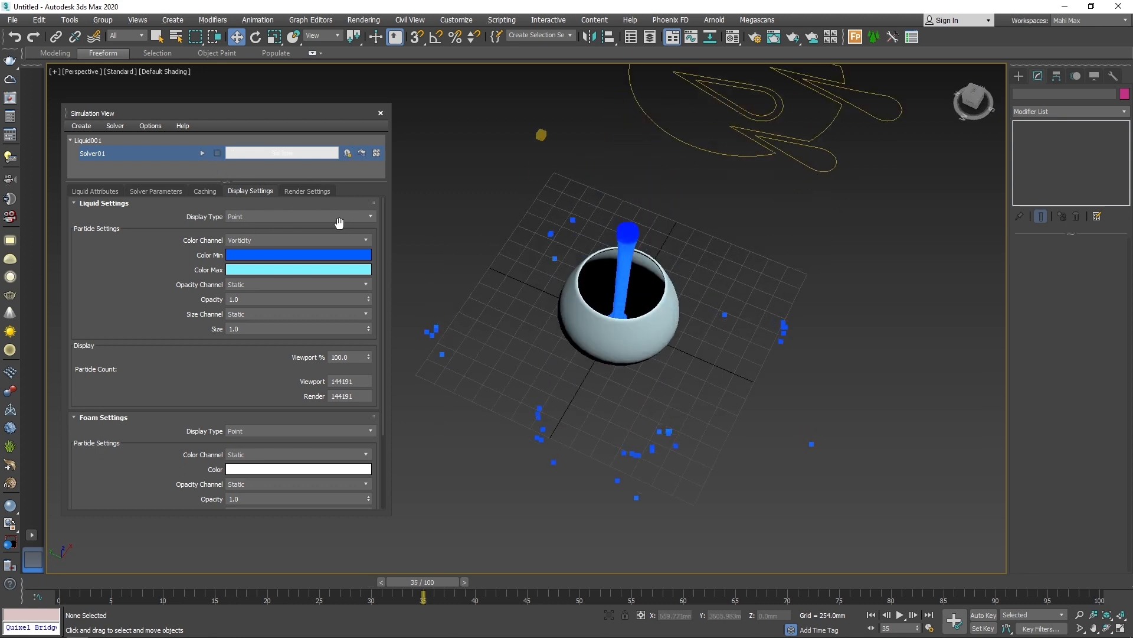
Create a large plane under the bowl that extends beyond the grid, to serve as a kill plane for the liquid.
click(88, 192)
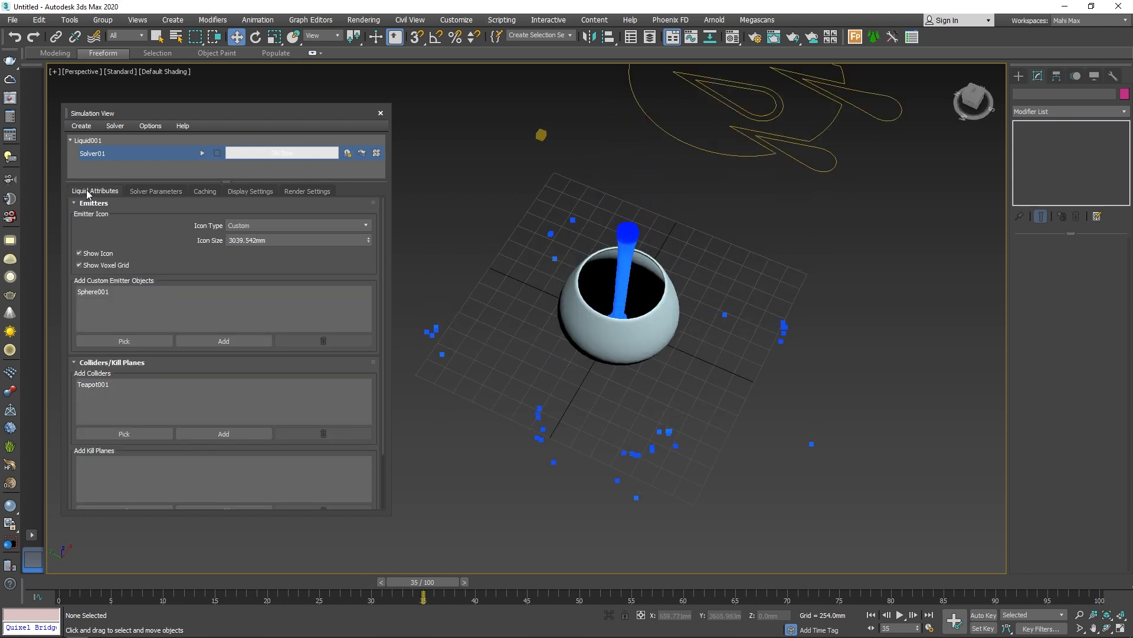
scroll(100, 437, down, 3)
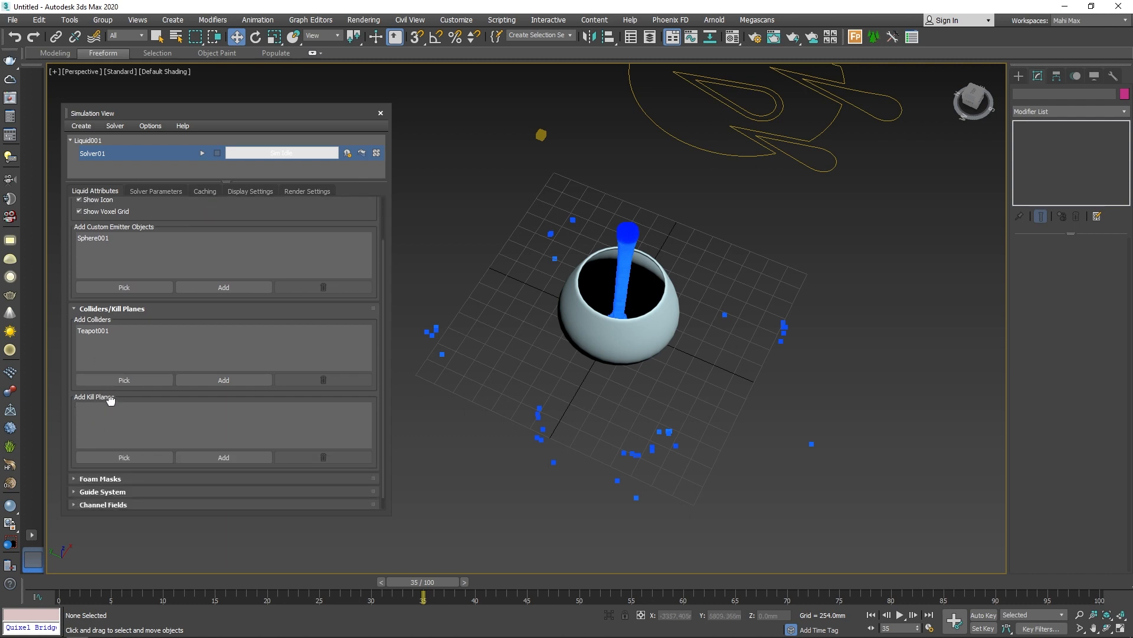
alt+middle_drag(471, 401, 495, 357)
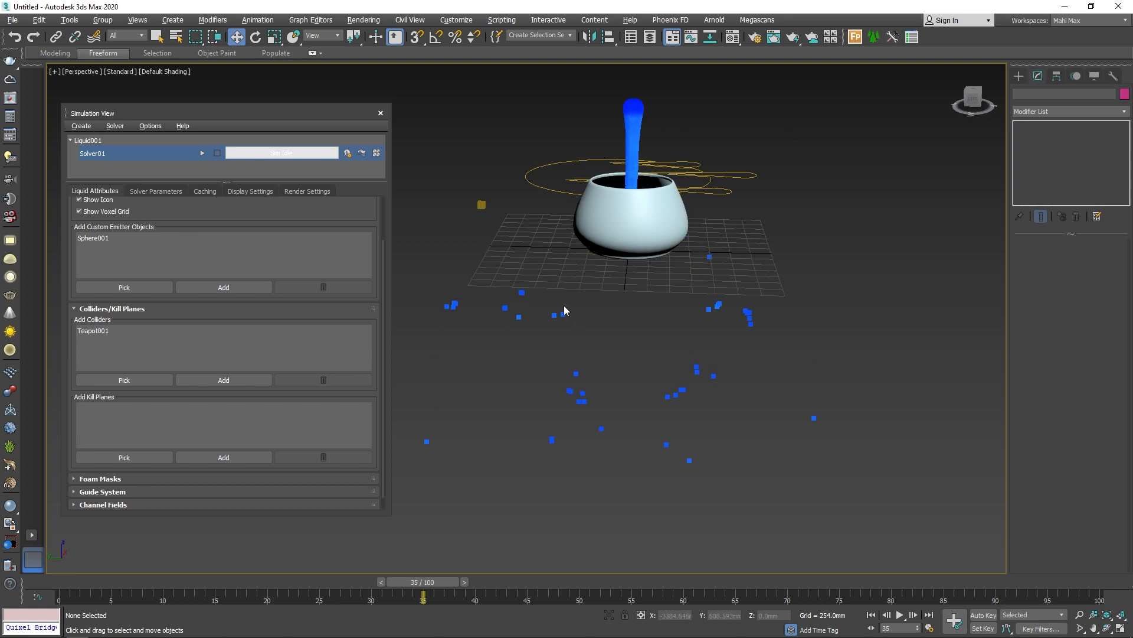
alt+middle_drag(693, 305, 678, 363)
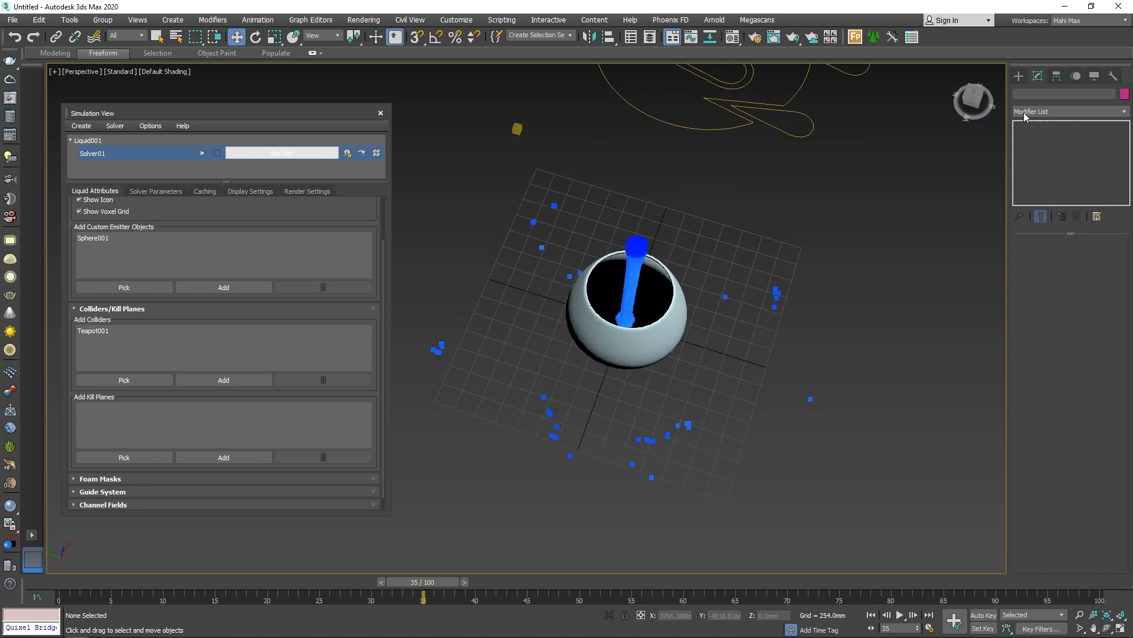
click(1019, 76)
click(1090, 198)
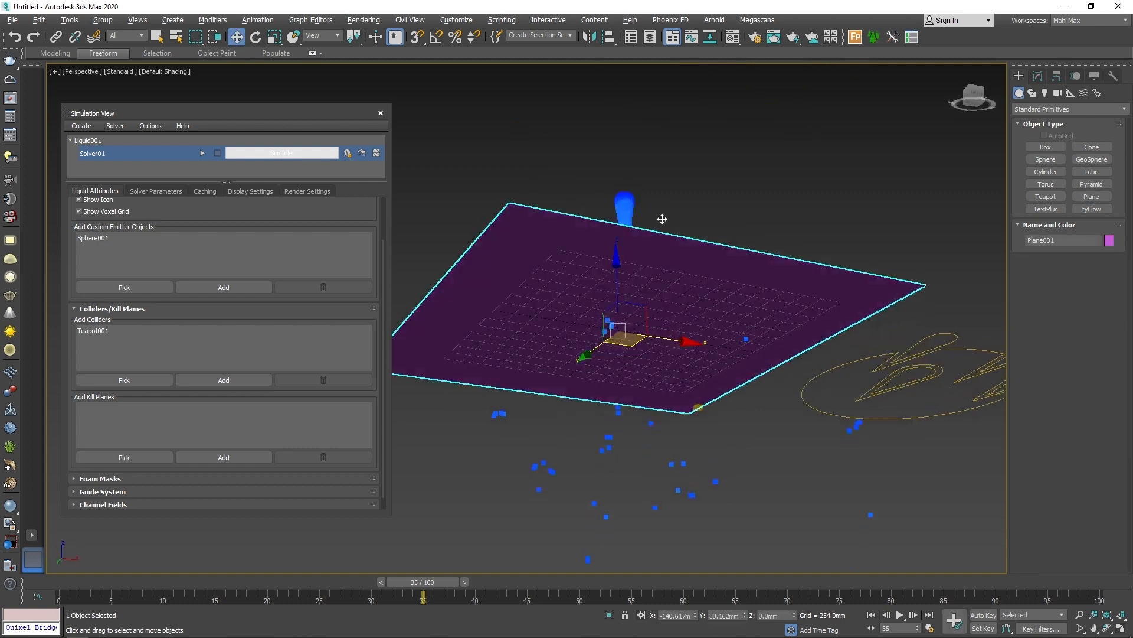
Pick the new plane as the kill plane in the liquid attributes.
alt+middle_drag(663, 218, 639, 358)
scroll(638, 357, up, 2)
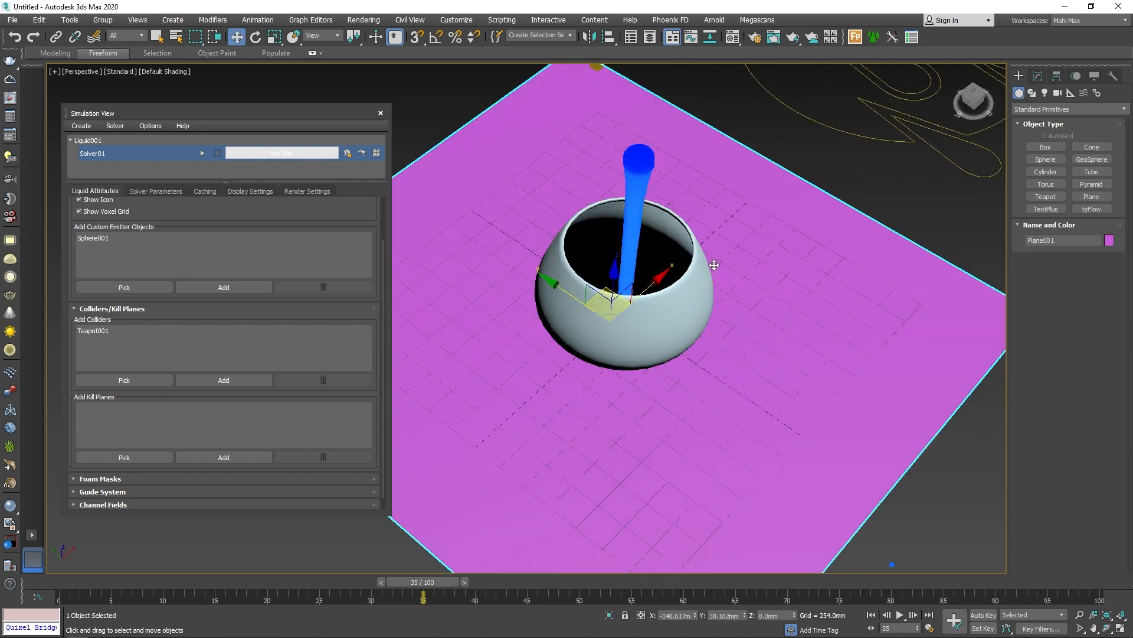
scroll(628, 369, down, 2)
click(125, 458)
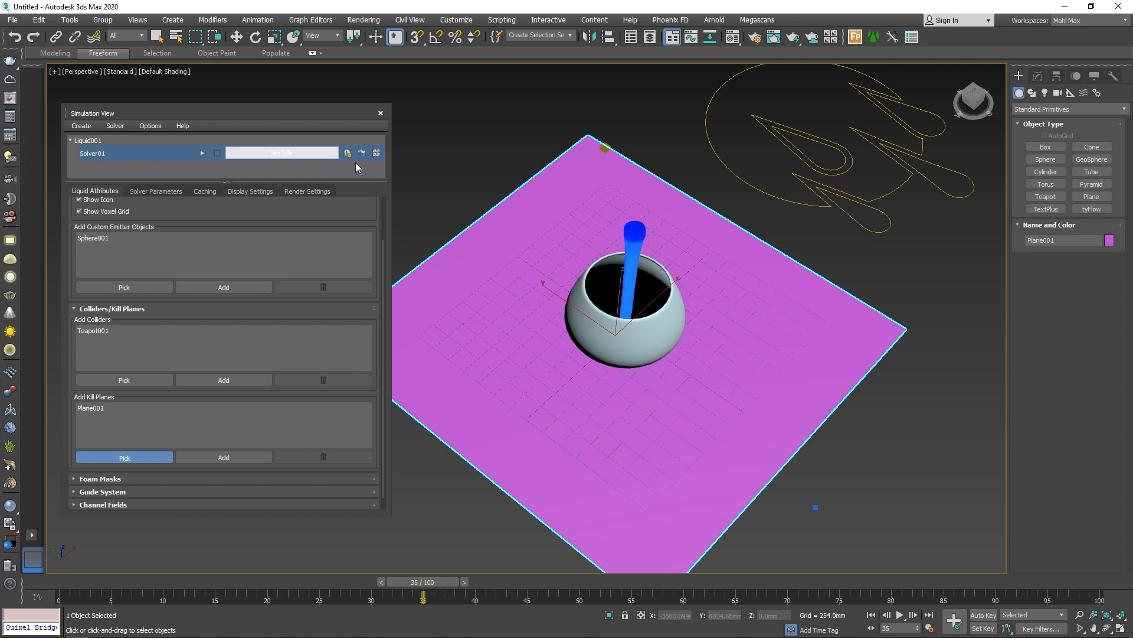
Restart the solve from the beginning, check the liquid inside the bowl, and pause the simulation at frame 43.
click(203, 153)
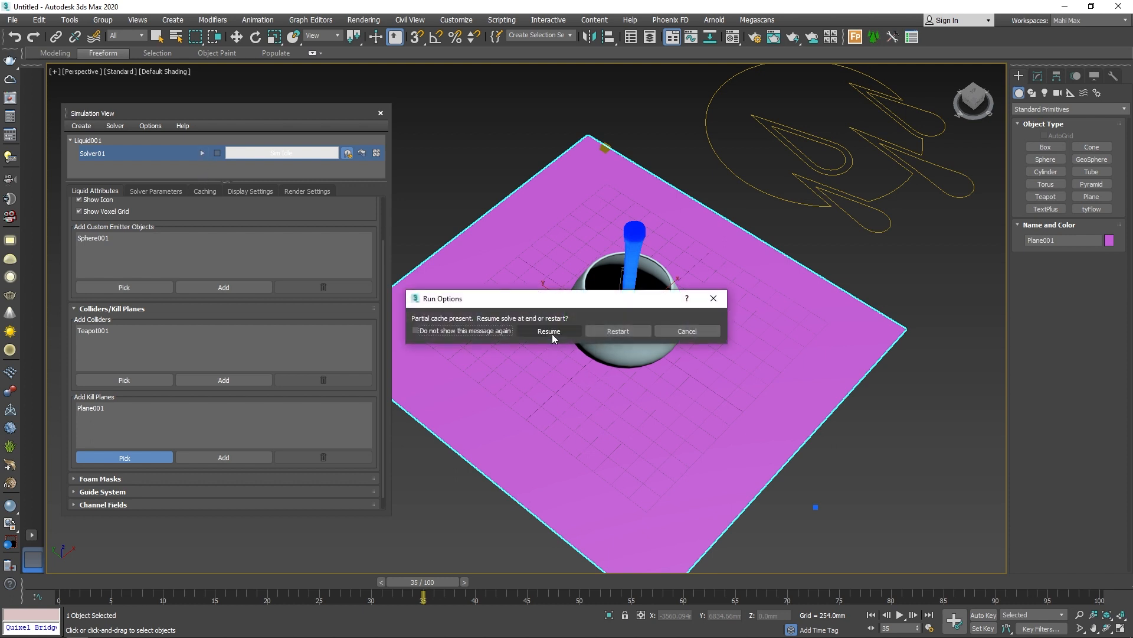
click(611, 332)
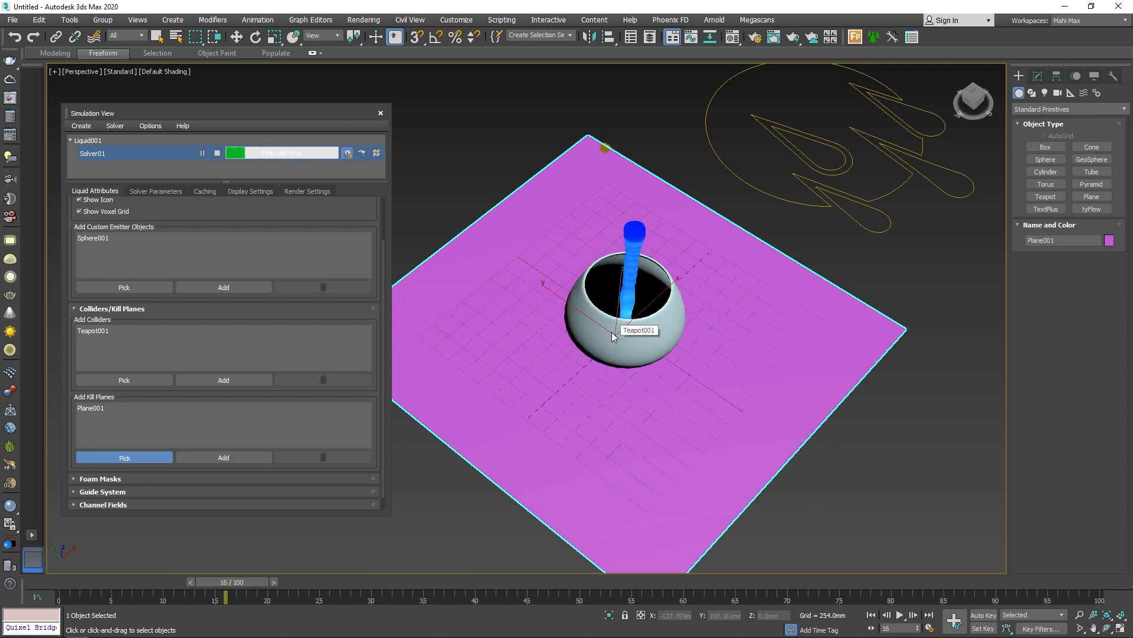
alt+middle_drag(614, 337, 658, 353)
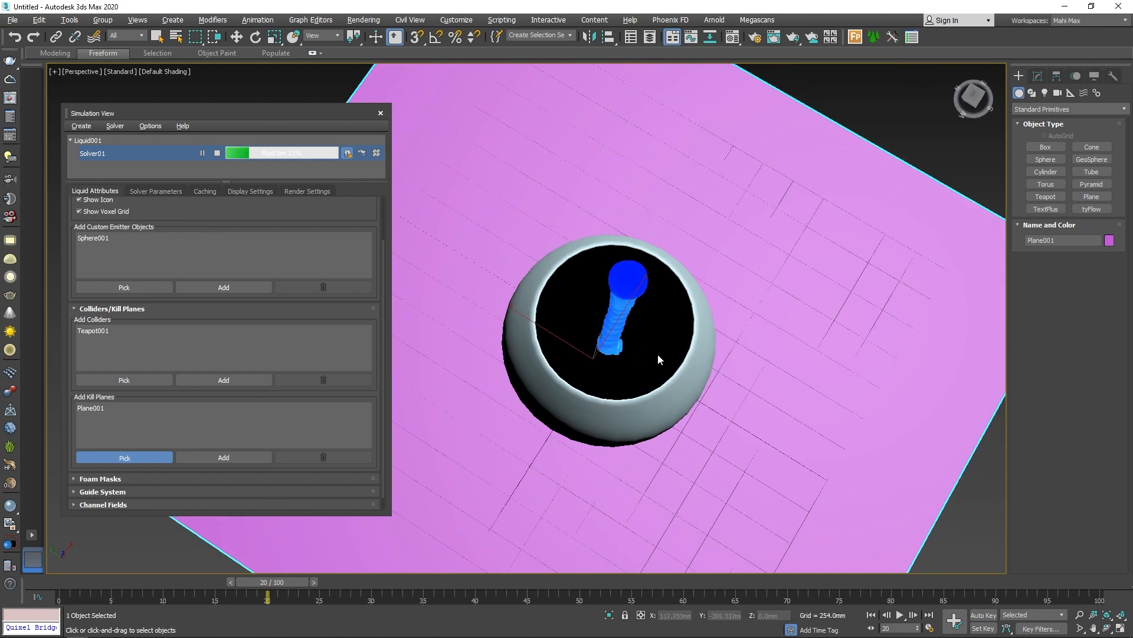
scroll(657, 353, up, 5)
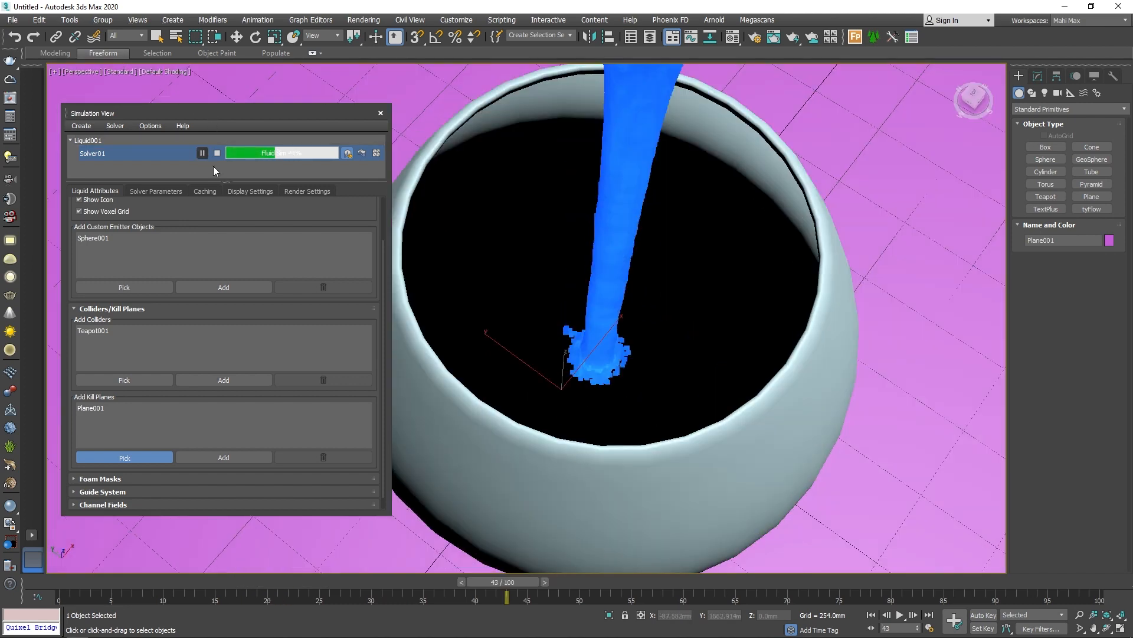
scroll(622, 423, down, 5)
alt+middle_drag(623, 421, 635, 318)
middle_drag(636, 324, 634, 401)
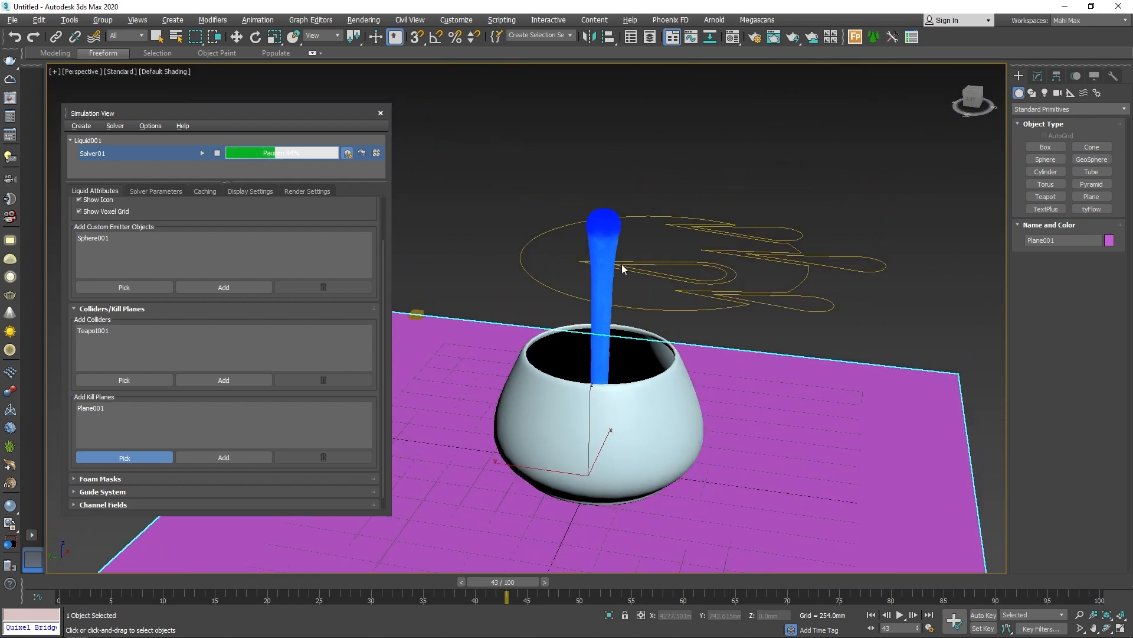
Set the liquid's display type to Bifrost Dynamic Mesh and examine the meshed stream up close.
click(258, 192)
key(w)
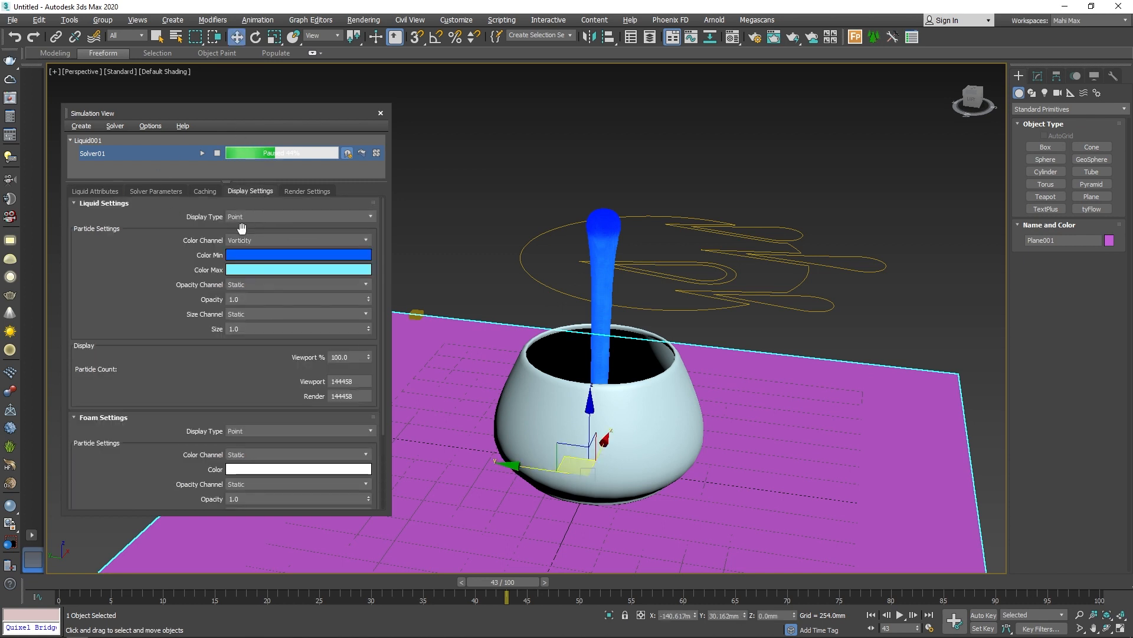
click(298, 218)
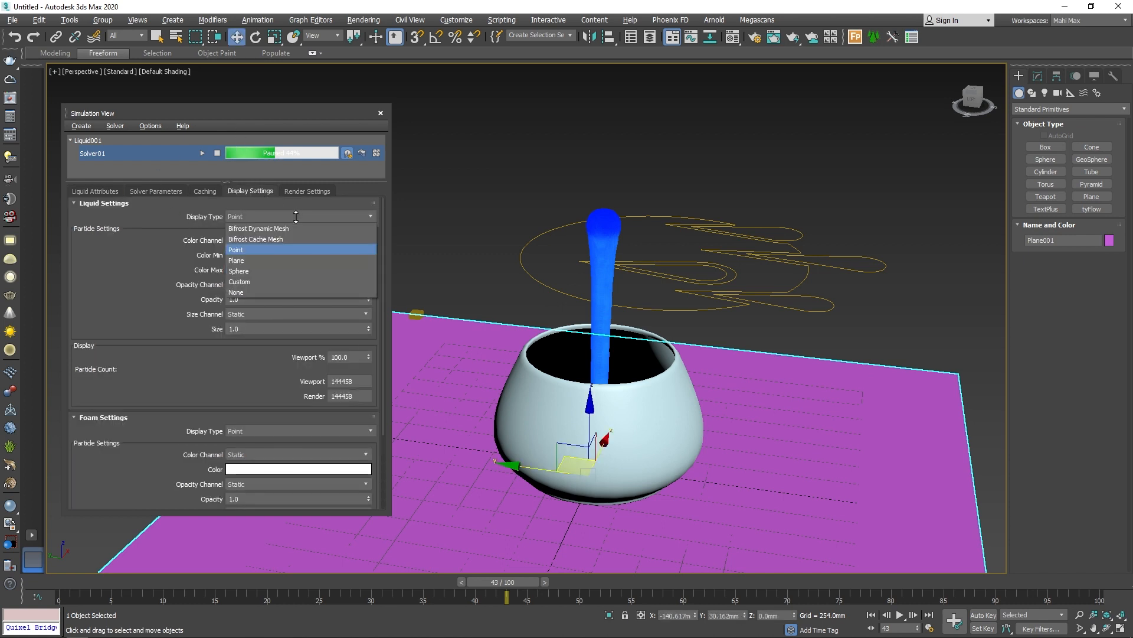
click(261, 229)
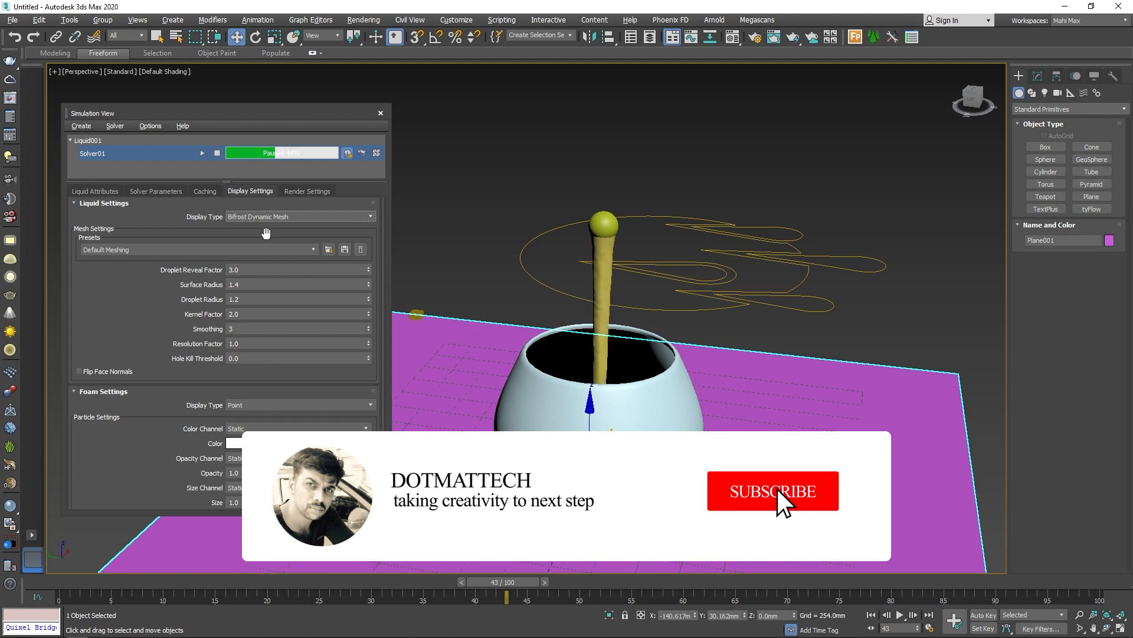
scroll(581, 296, up, 5)
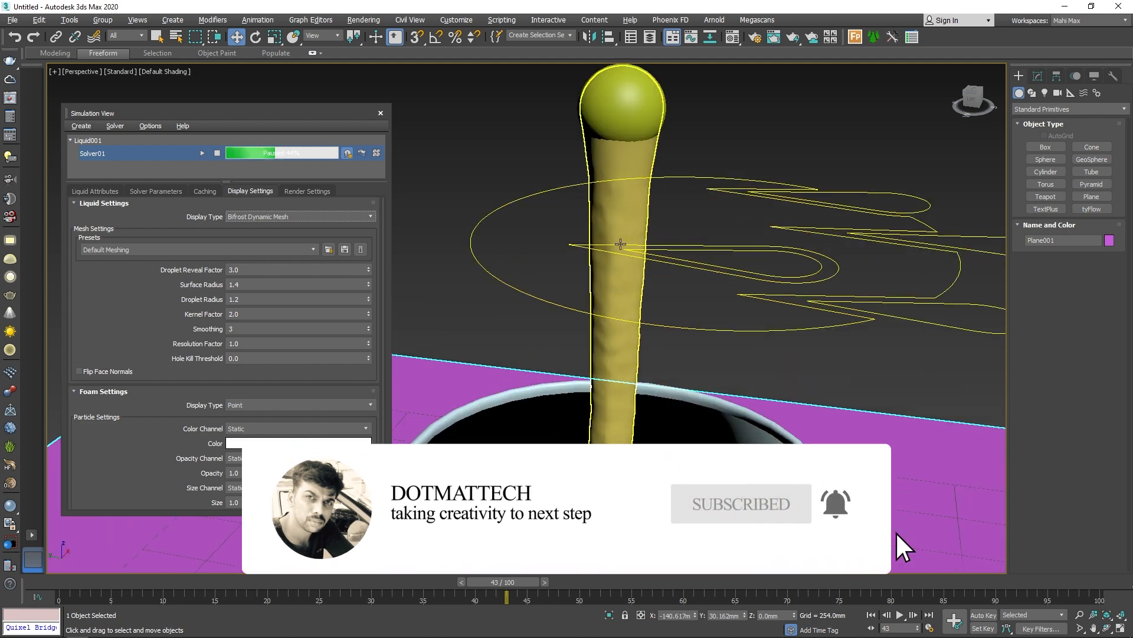
alt+middle_drag(620, 245, 598, 481)
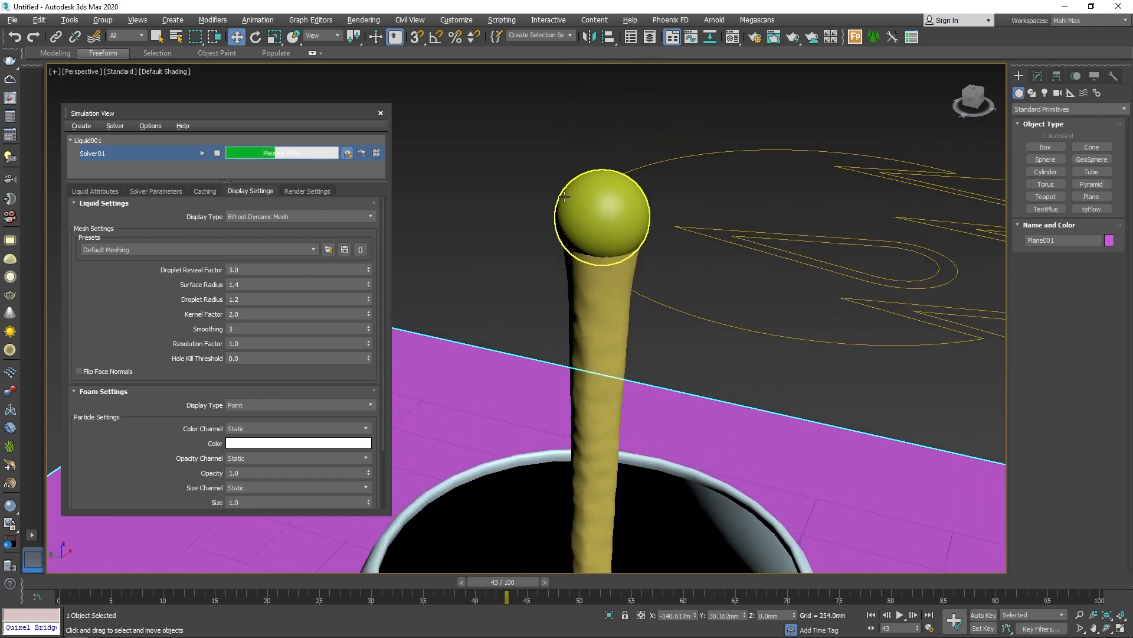
Hide the emitter sphere at the top of the liquid stream.
click(594, 190)
right_click(594, 188)
click(620, 146)
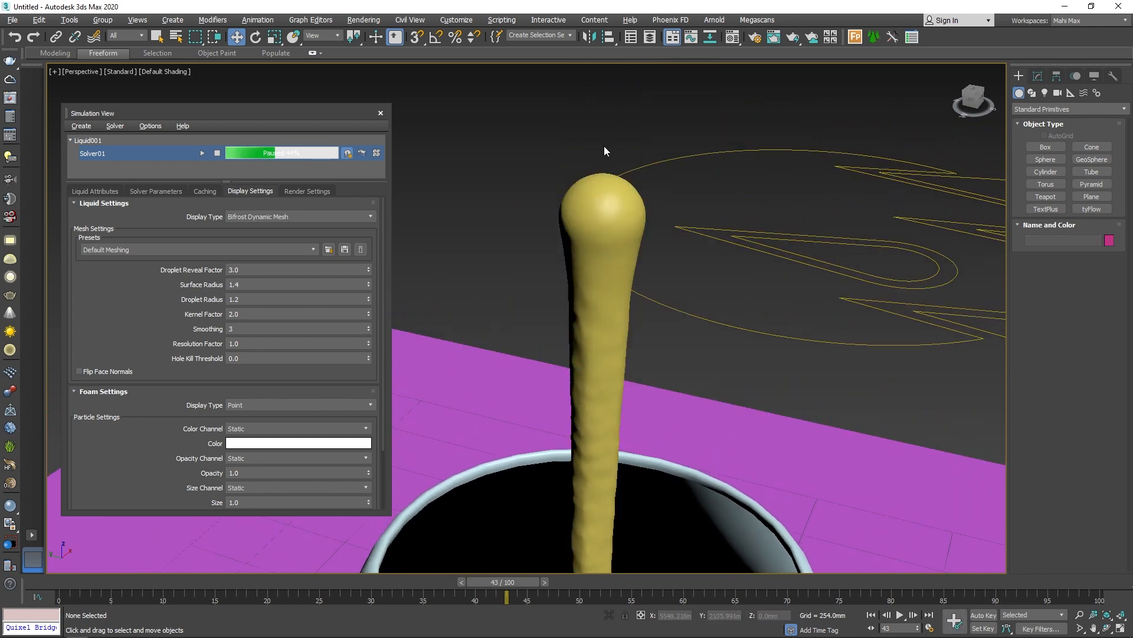
scroll(614, 168, down, 4)
middle_drag(615, 168, 670, 179)
scroll(670, 179, up, 3)
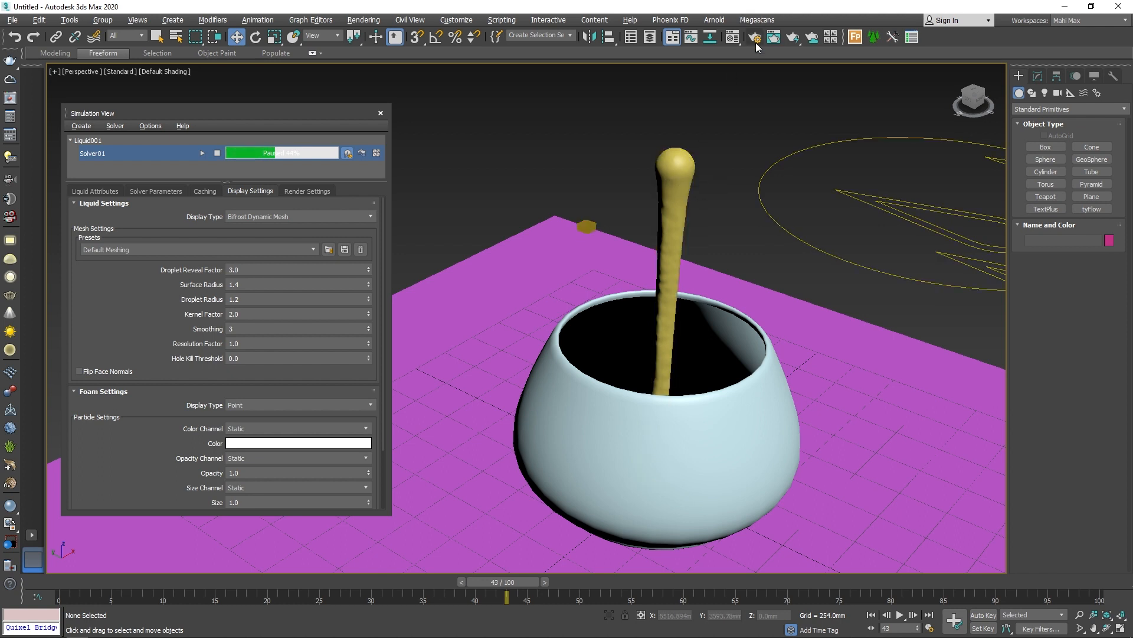
Open the Material Editor and assign a beige material to the bowl, Material #24 to the plane and Material #7 to the liquid.
click(733, 37)
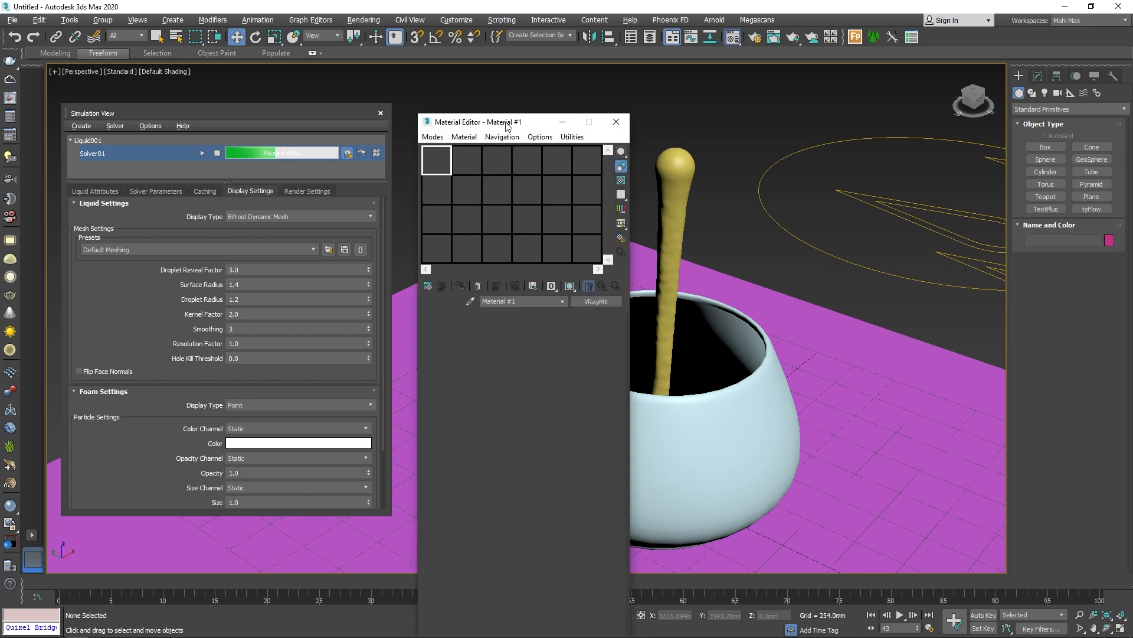
drag(506, 124, 443, 115)
click(718, 491)
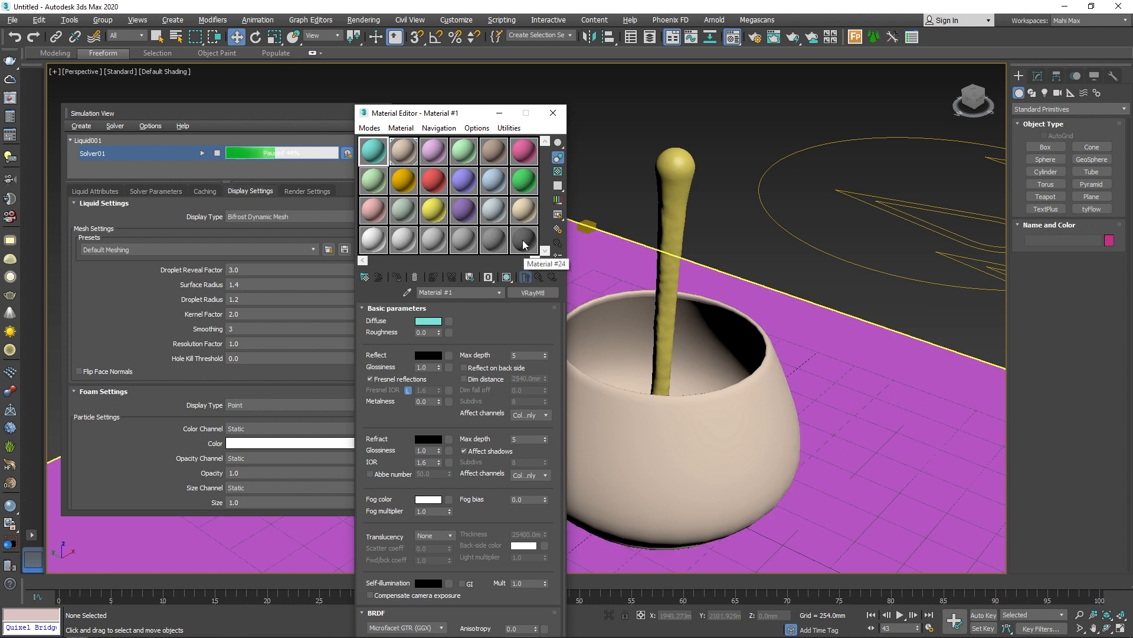
drag(524, 244, 892, 419)
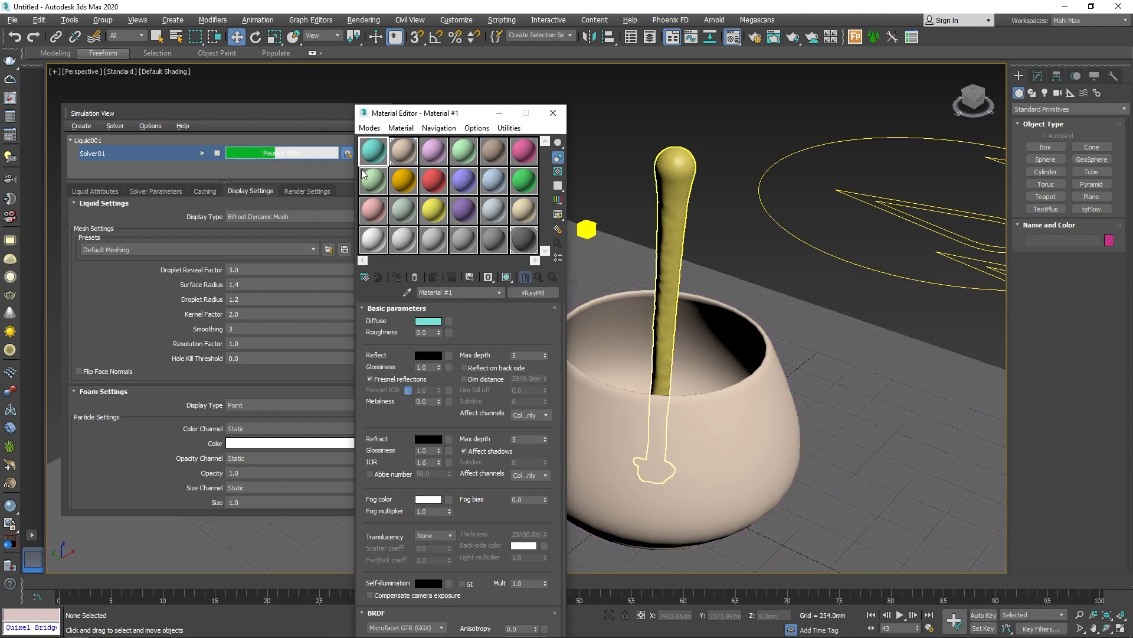
drag(679, 183, 679, 183)
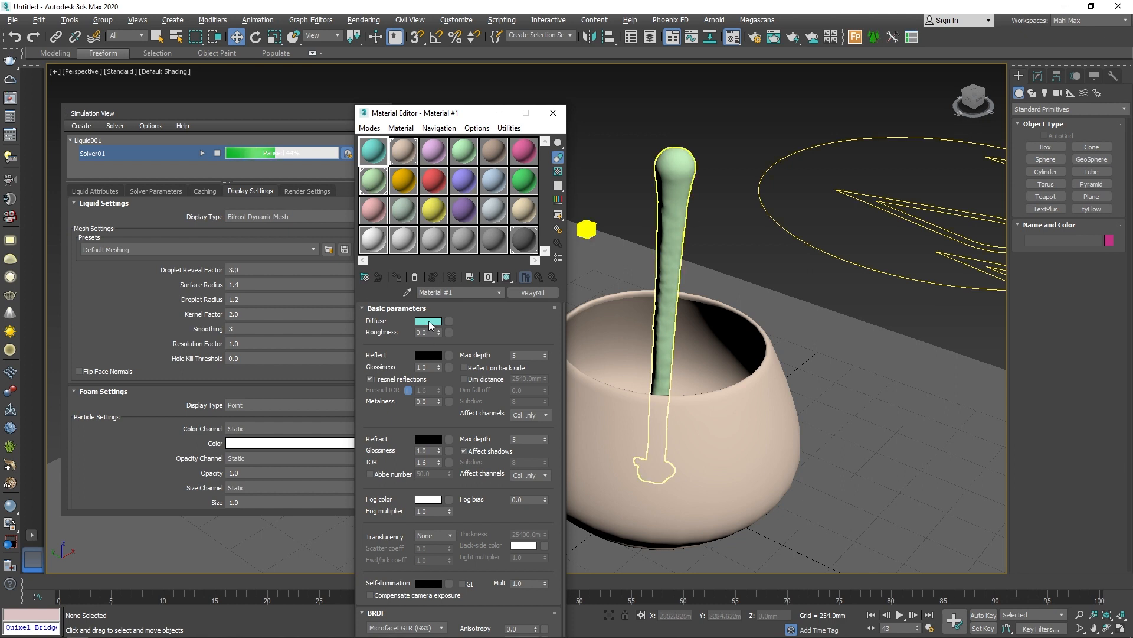
Set the liquid material's reflection colour to light grey with RGB values of 191 and its reflection glossiness to 0.7.
click(373, 180)
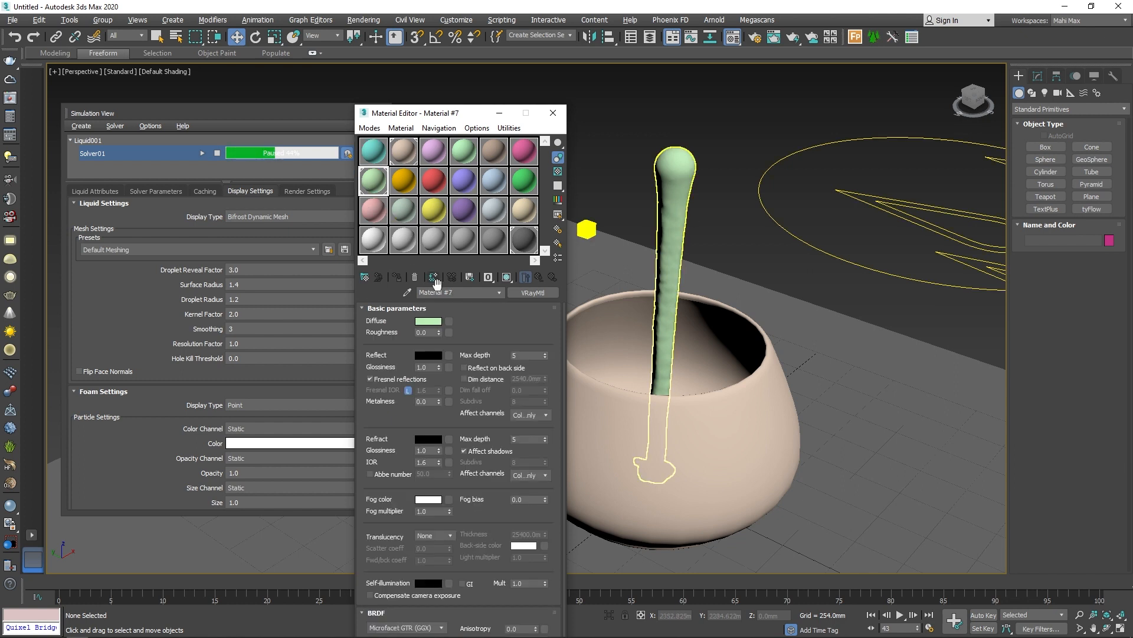
click(428, 355)
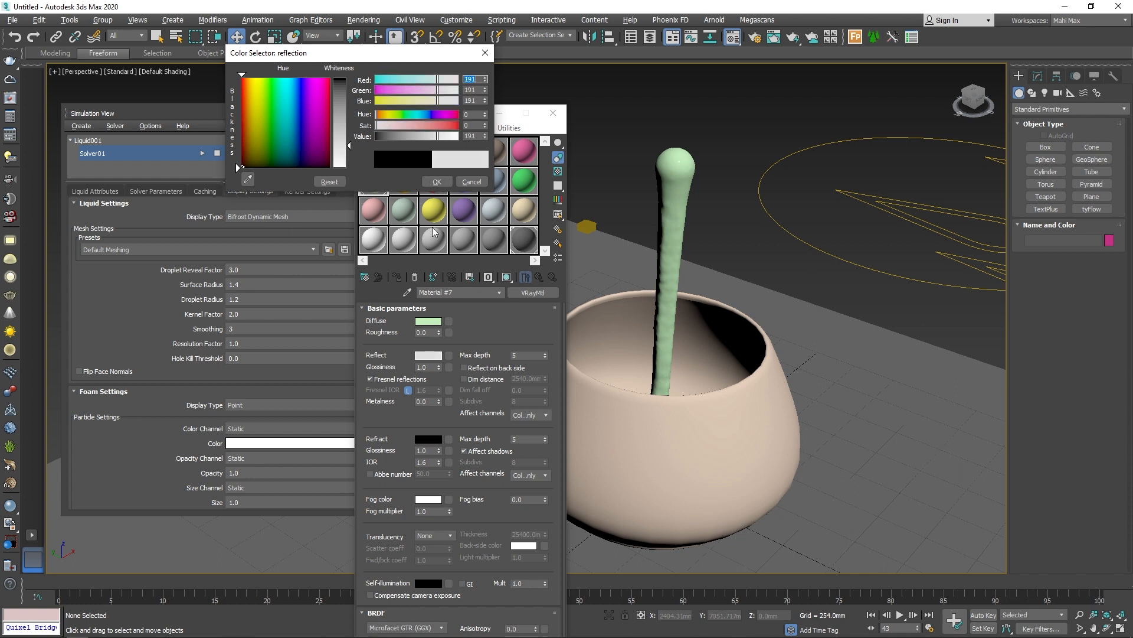
click(437, 181)
click(424, 367)
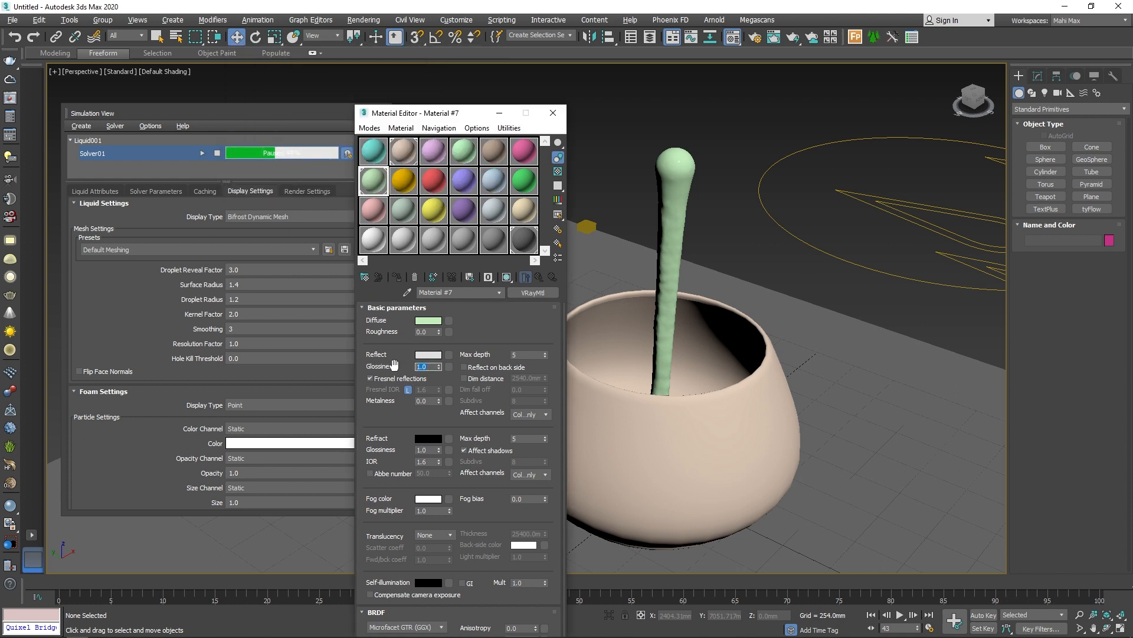
text(.7)
key(Return)
Set the liquid material's refraction colour to pure white with RGB values of 255.
click(428, 438)
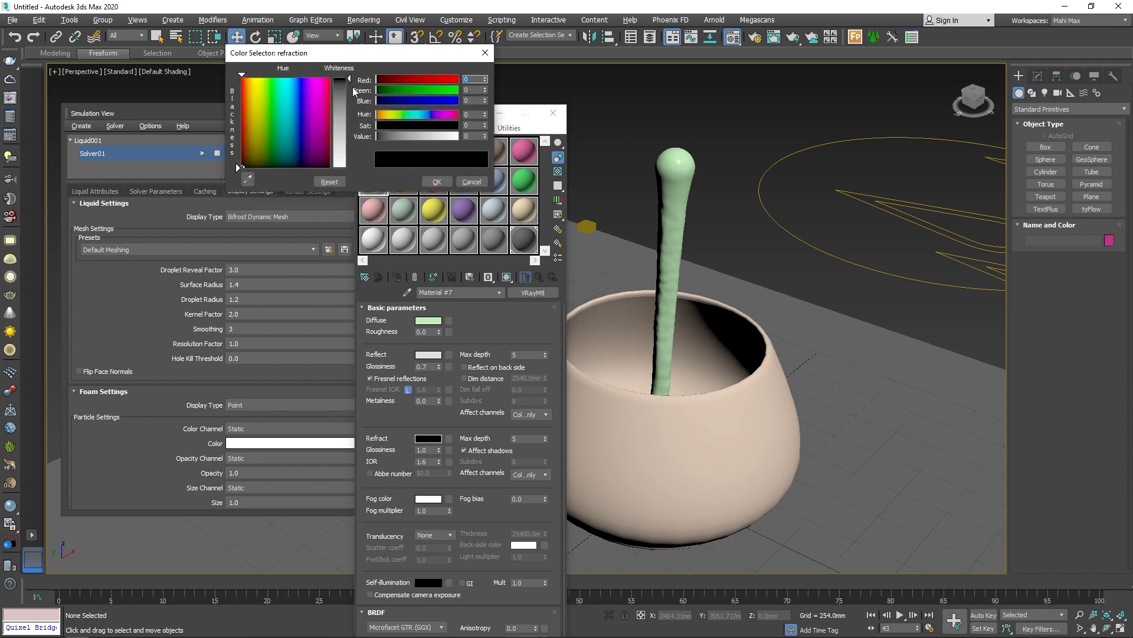
drag(354, 90, 350, 166)
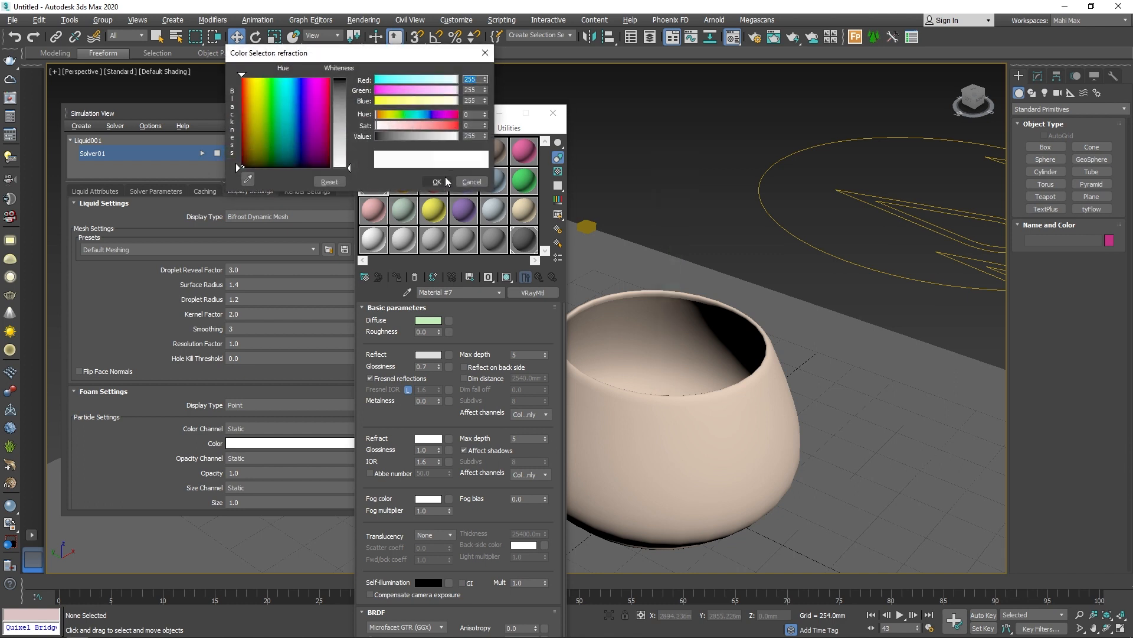
click(436, 181)
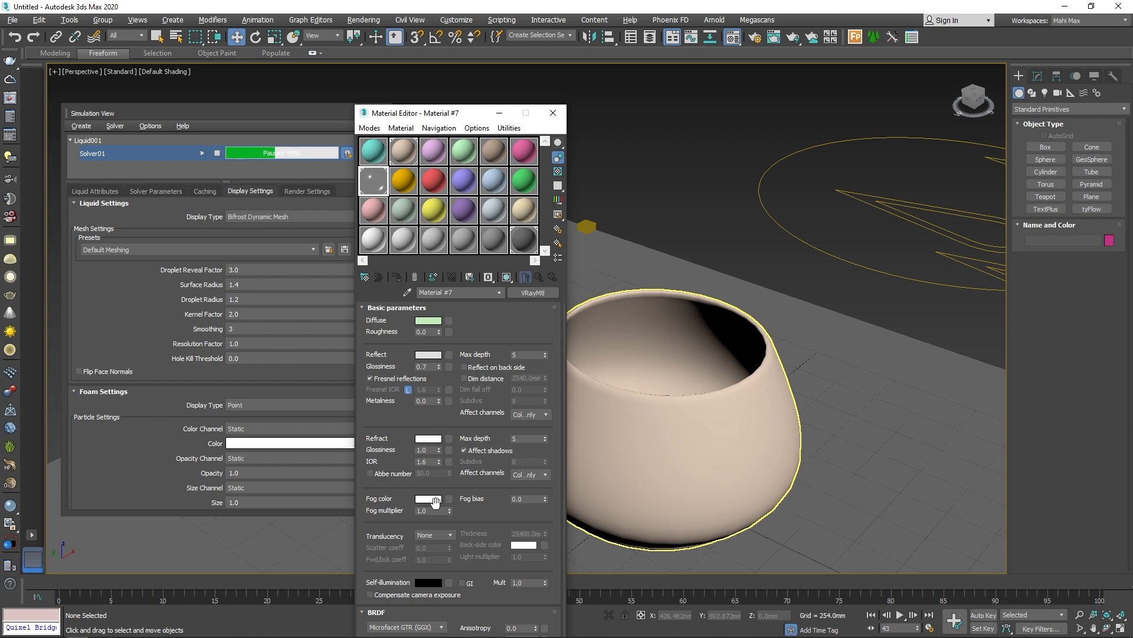
Set the liquid material's fog colour to a pale warm beige with RGB values of 249, 227 and 208.
click(435, 501)
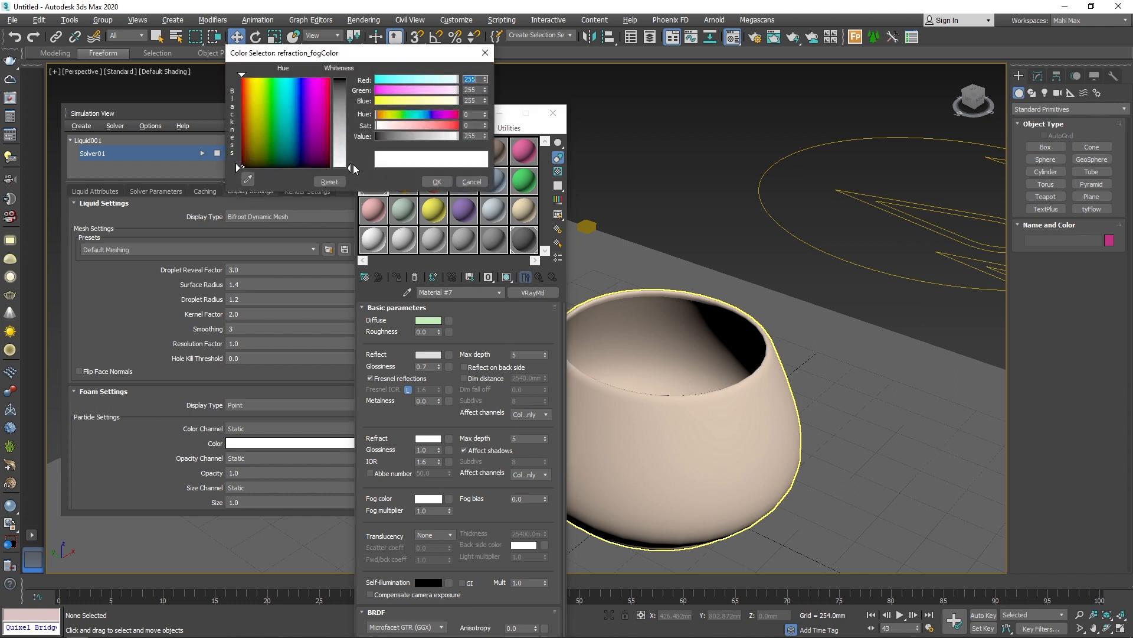
drag(354, 170, 349, 163)
drag(267, 87, 250, 90)
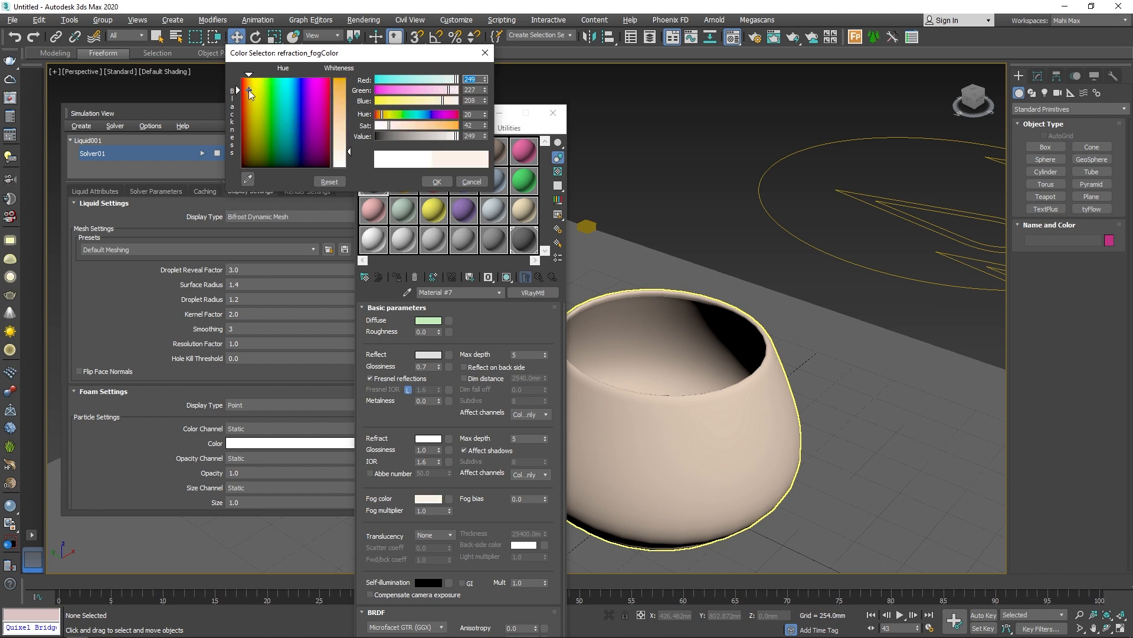
click(436, 181)
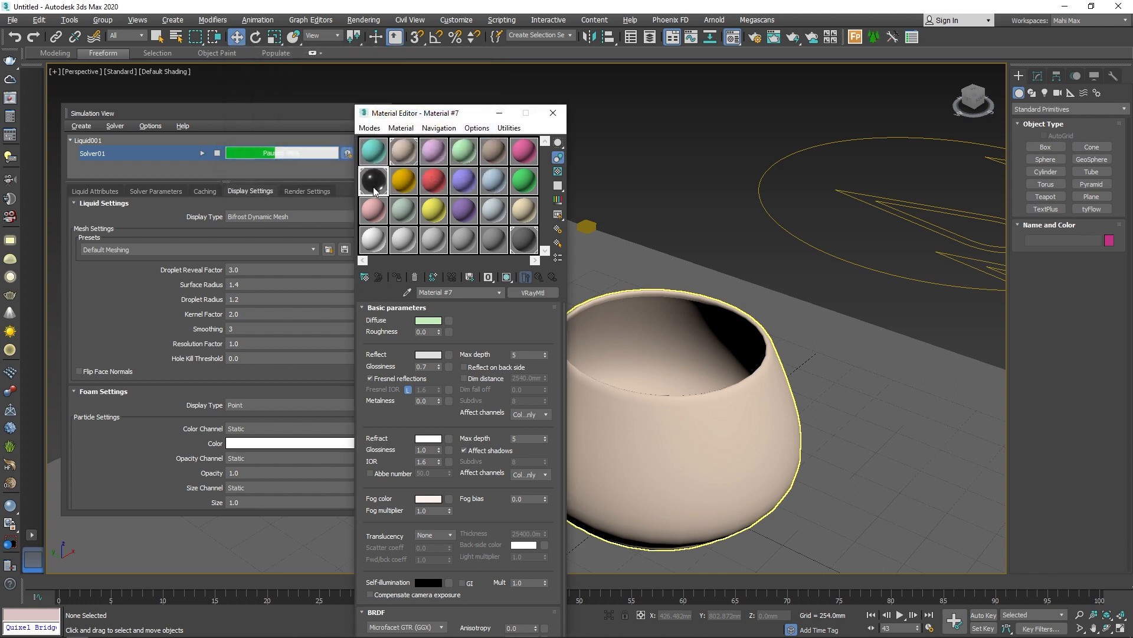
Close the Material Editor and Simulation View, and create a V-Ray camera matching the perspective view of the bowl.
click(553, 113)
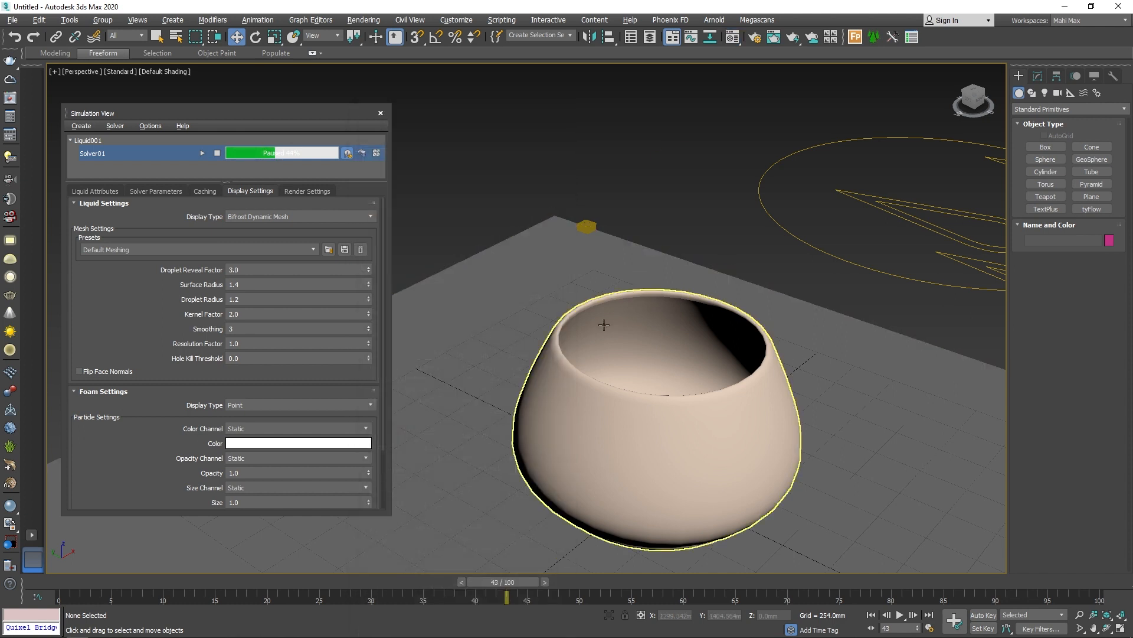
click(381, 113)
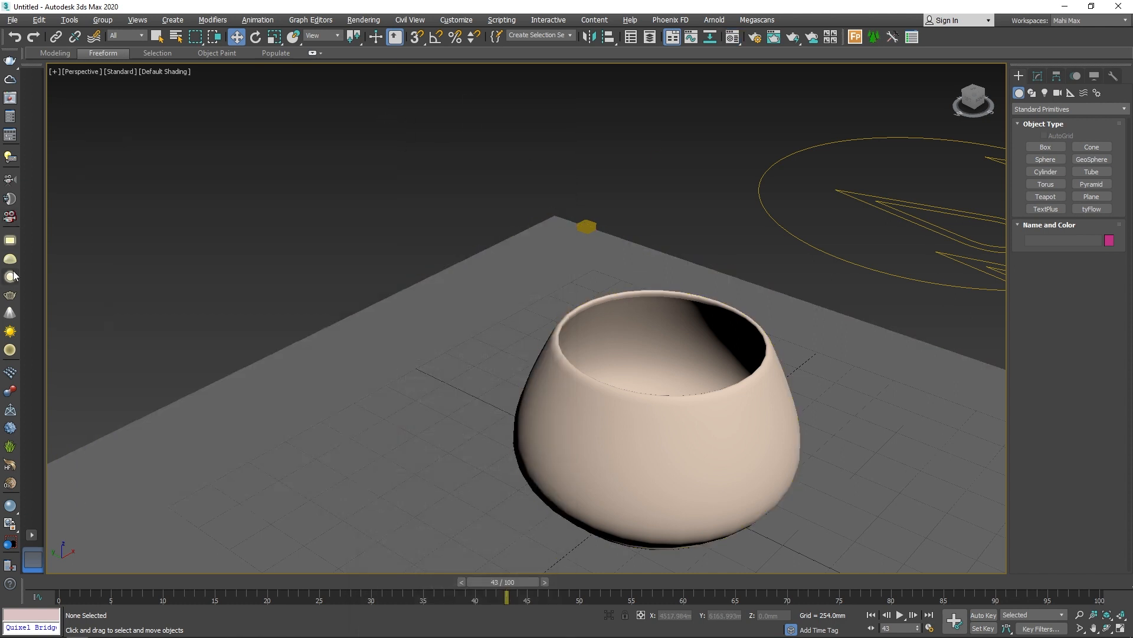
middle_drag(516, 303, 475, 284)
click(11, 180)
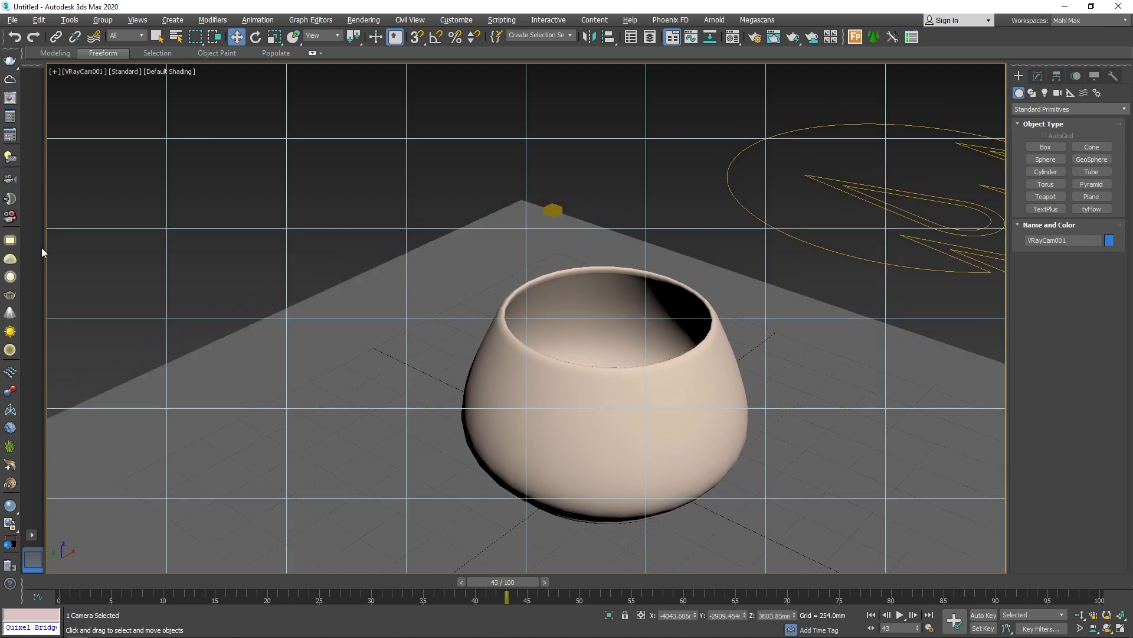
Place a V-Ray dome light beside the ground plane, away from the bowl.
click(11, 260)
click(199, 337)
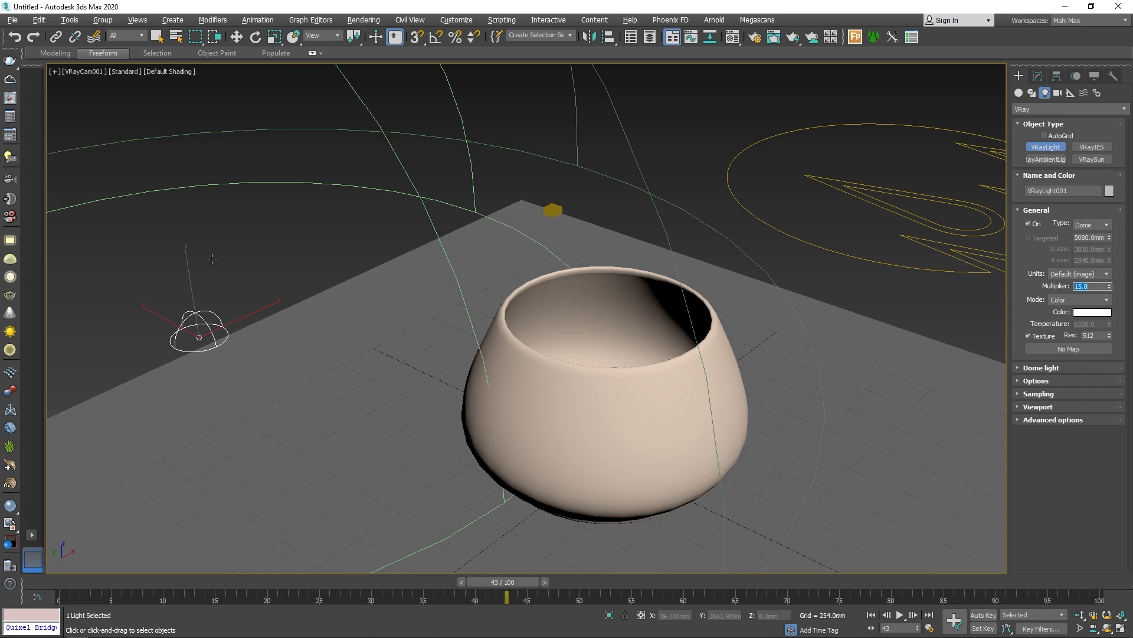
key(w)
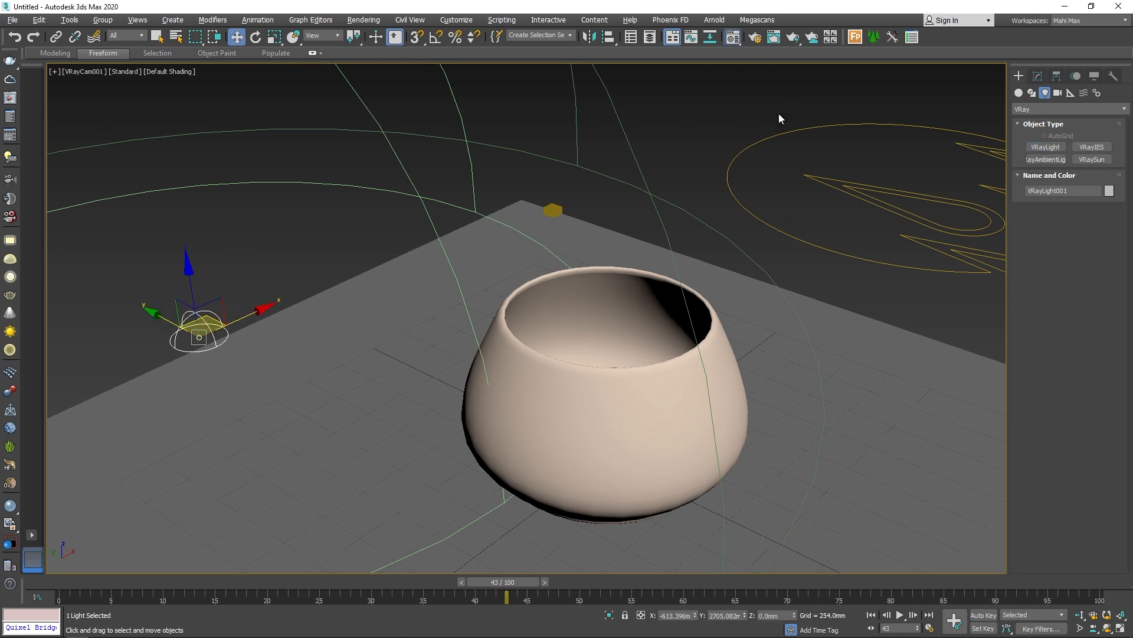
Load a VRayHDRI map with 00-1.jpg into a material slot and assign it as an instance to the dome light's texture.
key(m)
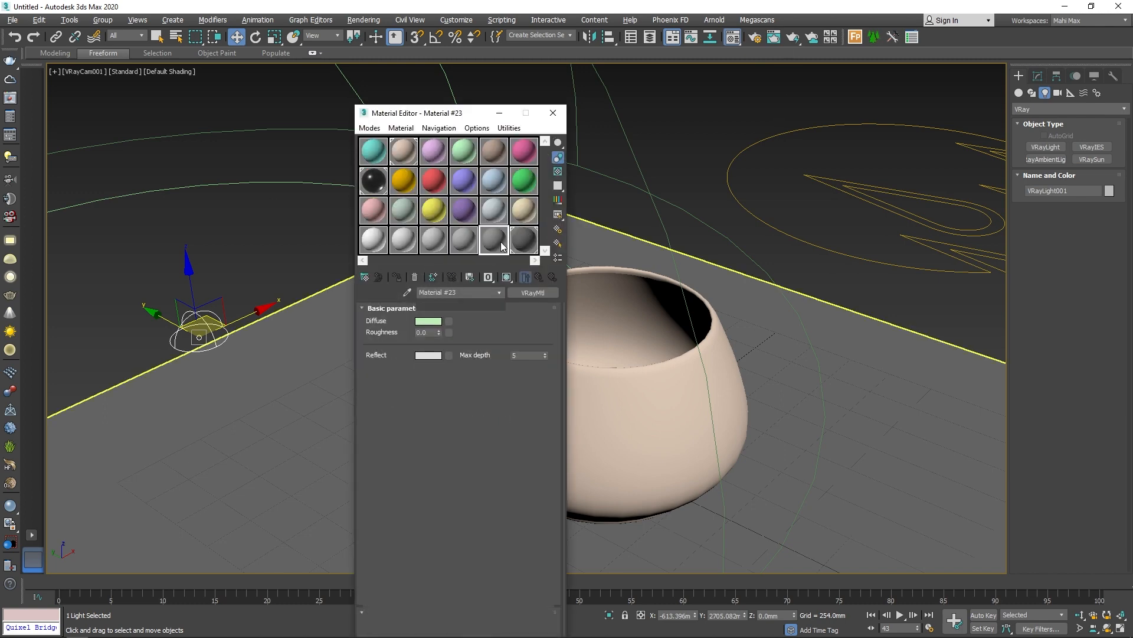
click(367, 277)
double_click(626, 431)
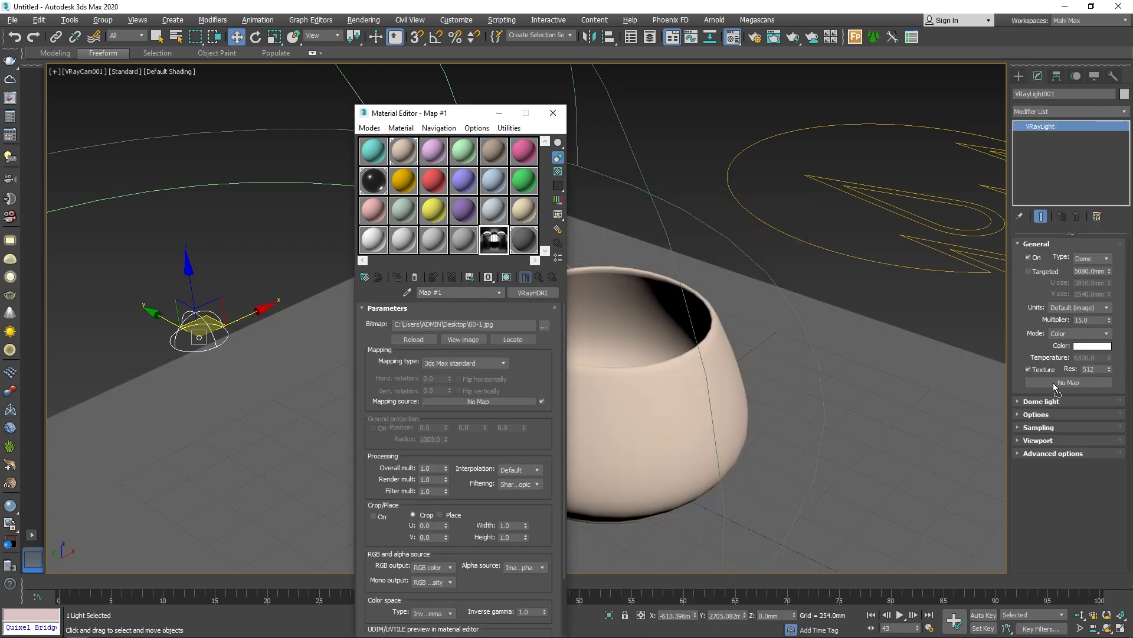
drag(1081, 385, 1082, 385)
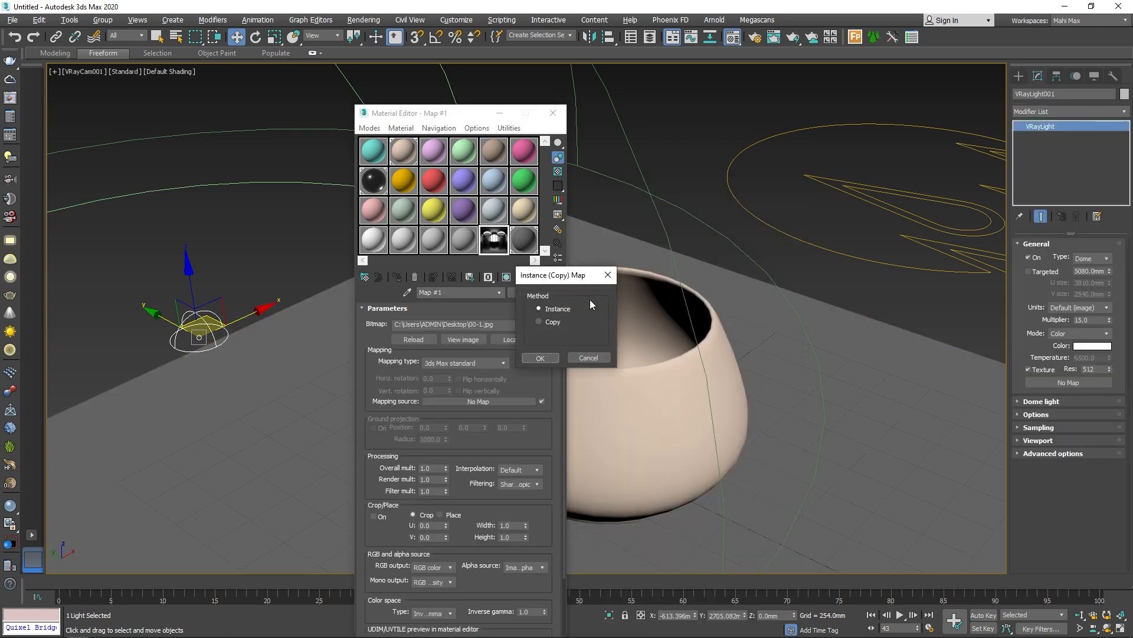
click(533, 356)
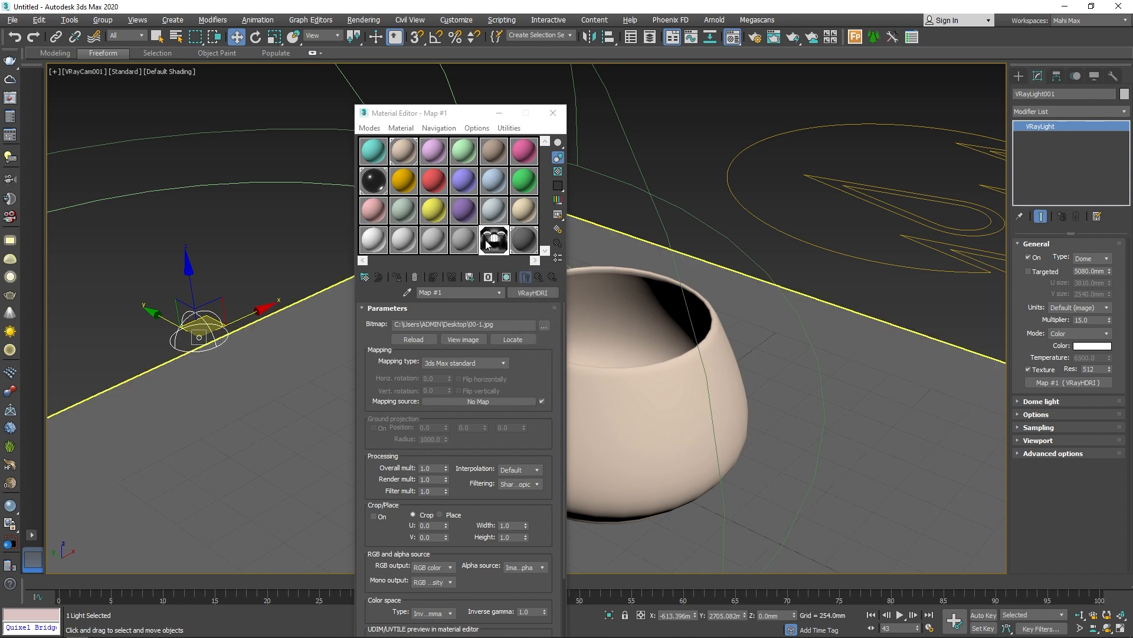
Set the HDRI map's mapping type to Spherical and close the Material Editor.
click(490, 366)
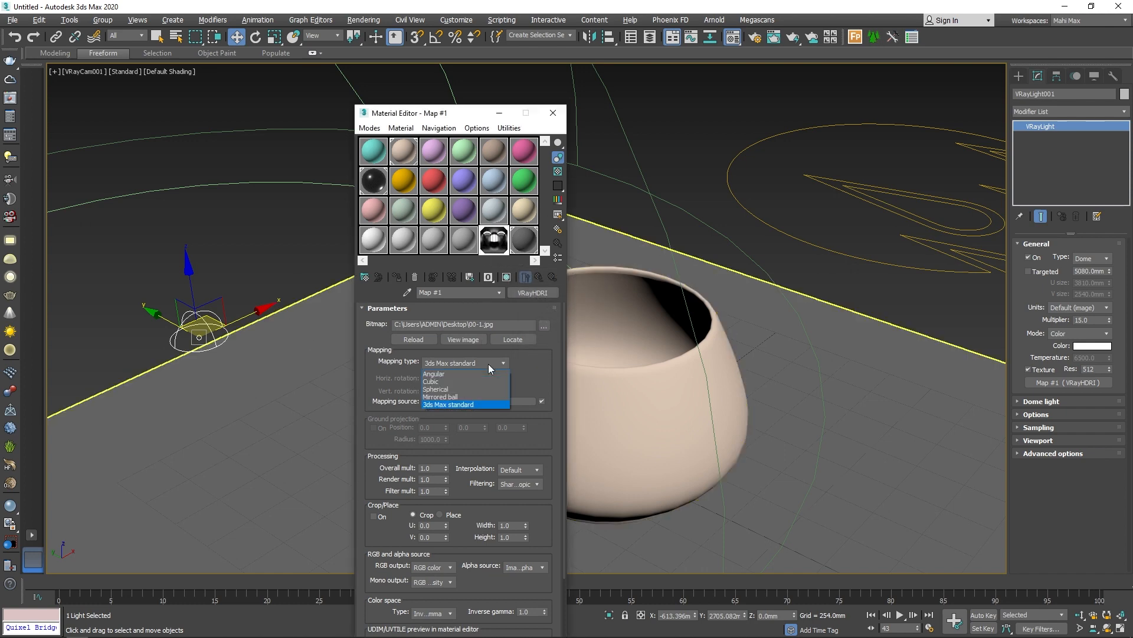
click(459, 390)
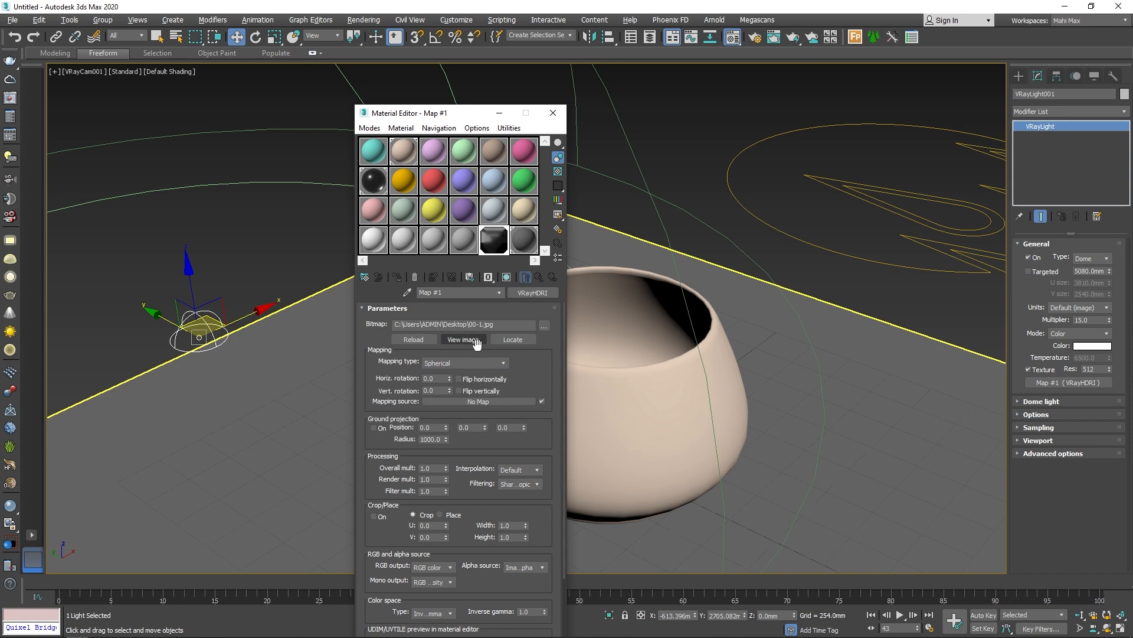
click(553, 112)
Start an interactive render in the V-Ray frame buffer, enlarge the image to 200% and move the animation to frame 10.
right_click(565, 248)
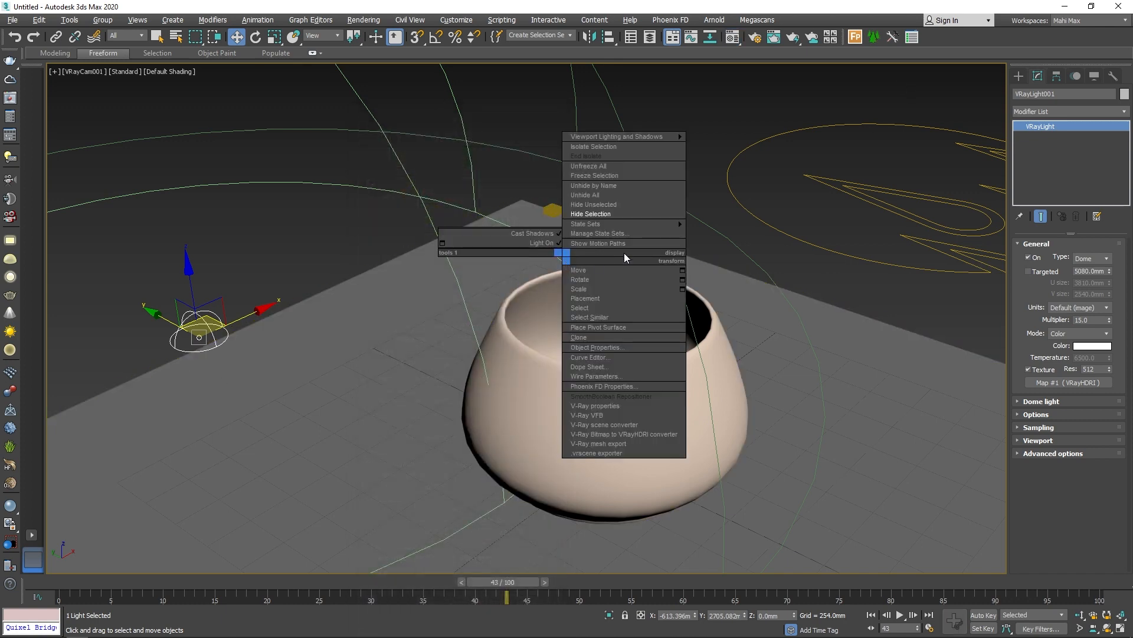
click(596, 415)
click(434, 77)
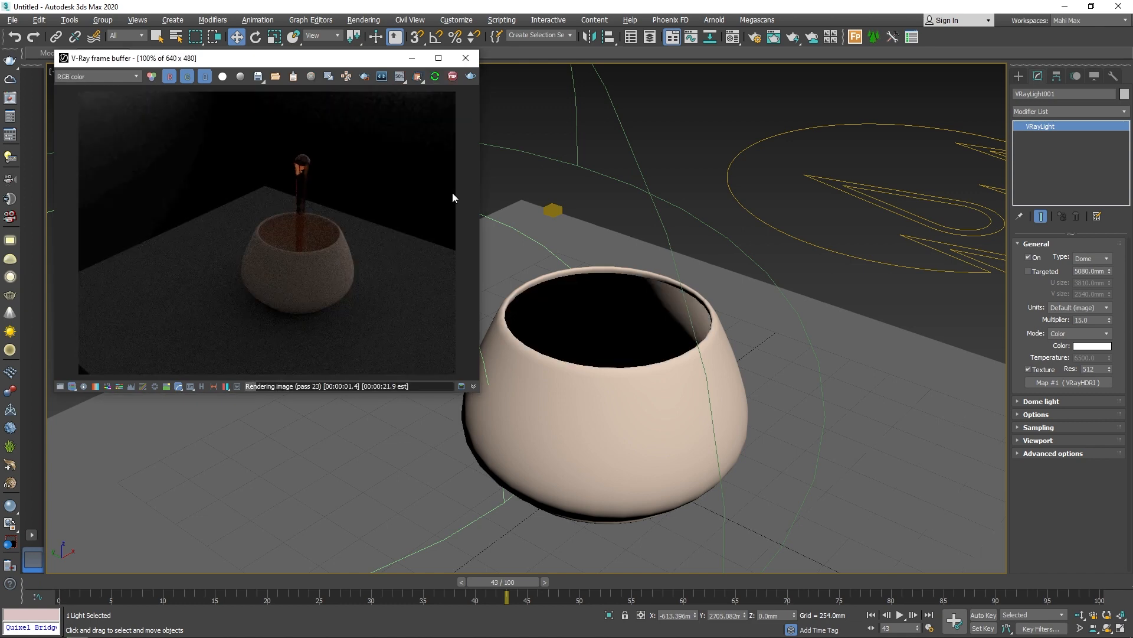
scroll(318, 172, up, 1)
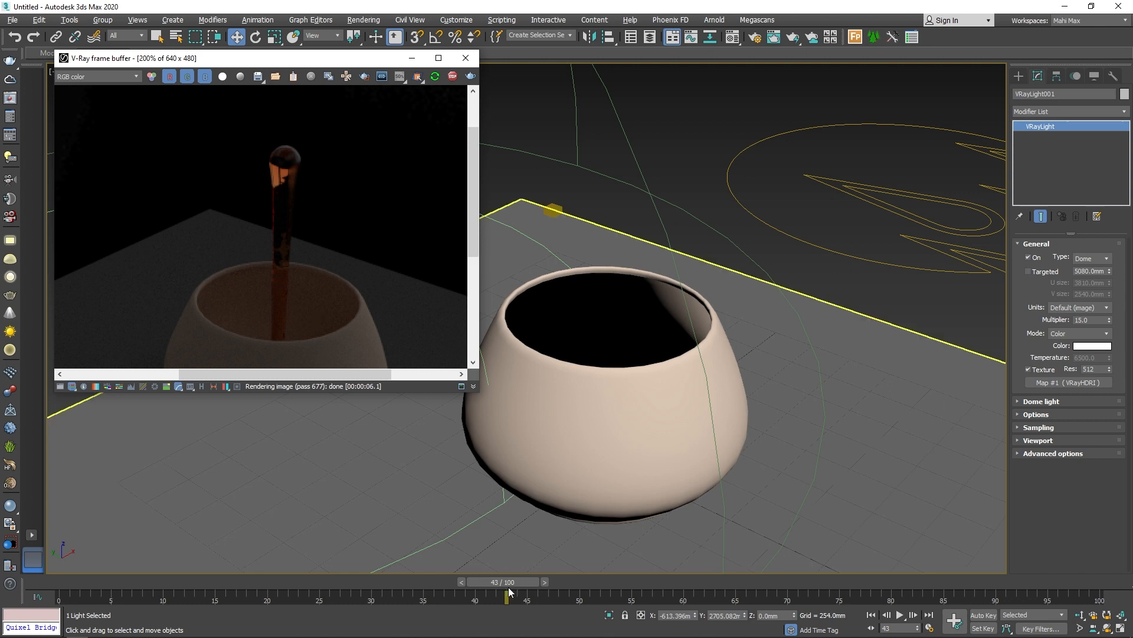
drag(509, 588, 184, 595)
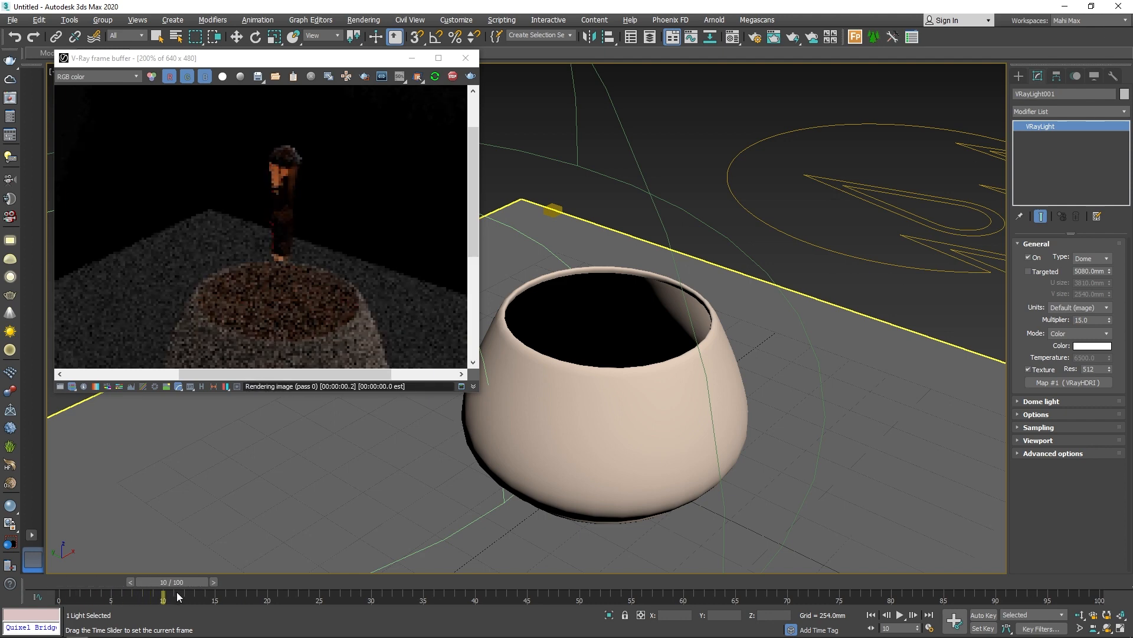